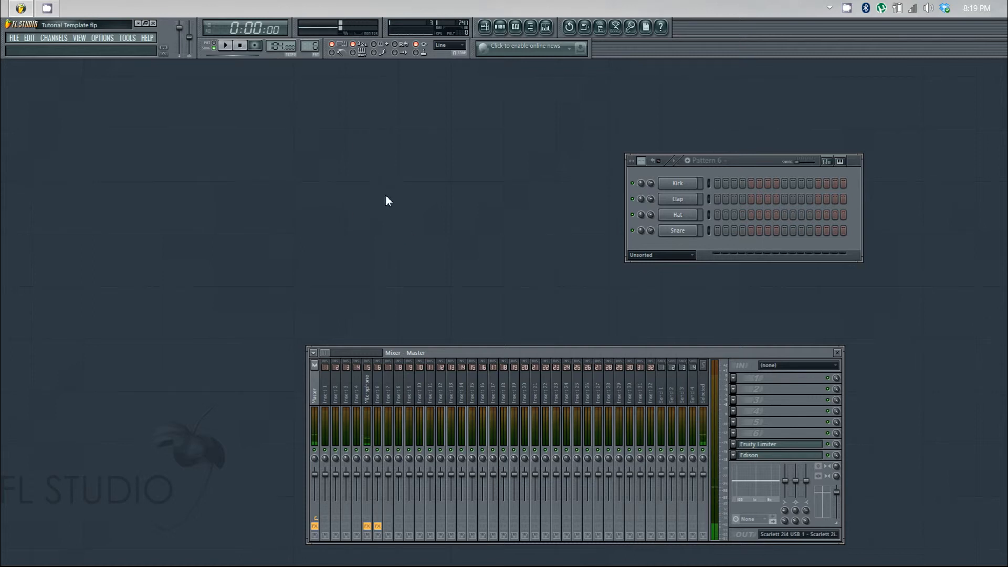
Add a 3x Osc instrument routed to mixer insert 7 and place its channel settings clear of the channel rack
{"action": "key", "text": "F8"}
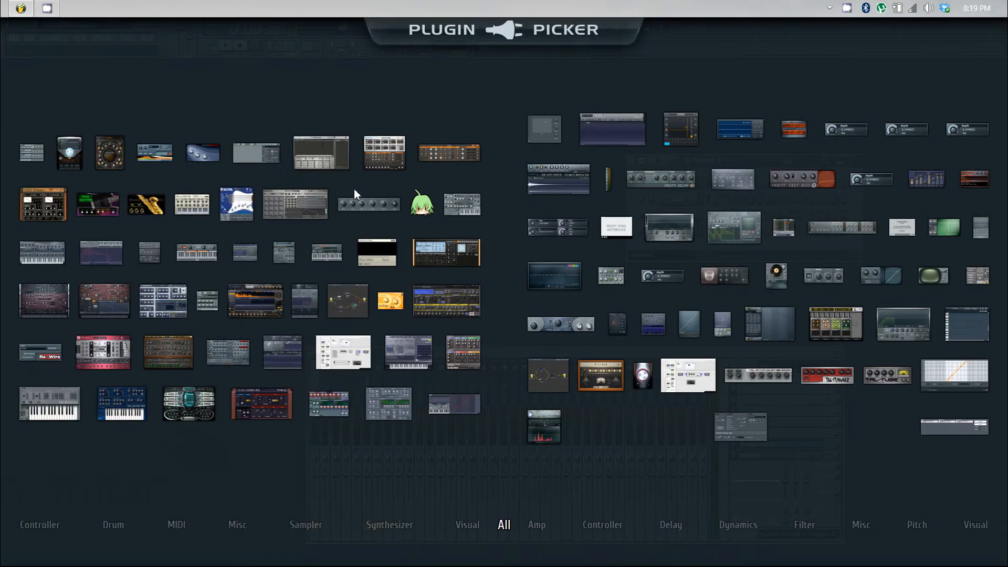
{"action": "left_click_drag", "start_coordinate": [30, 151], "coordinate": [390, 387]}
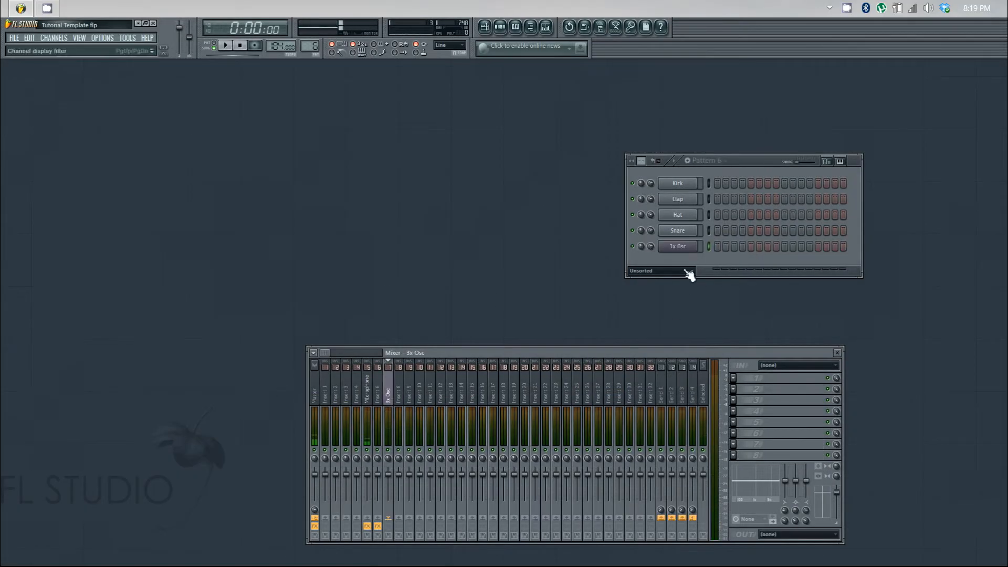
{"action": "left_click", "coordinate": [678, 246]}
{"action": "left_click_drag", "start_coordinate": [682, 98], "coordinate": [400, 112]}
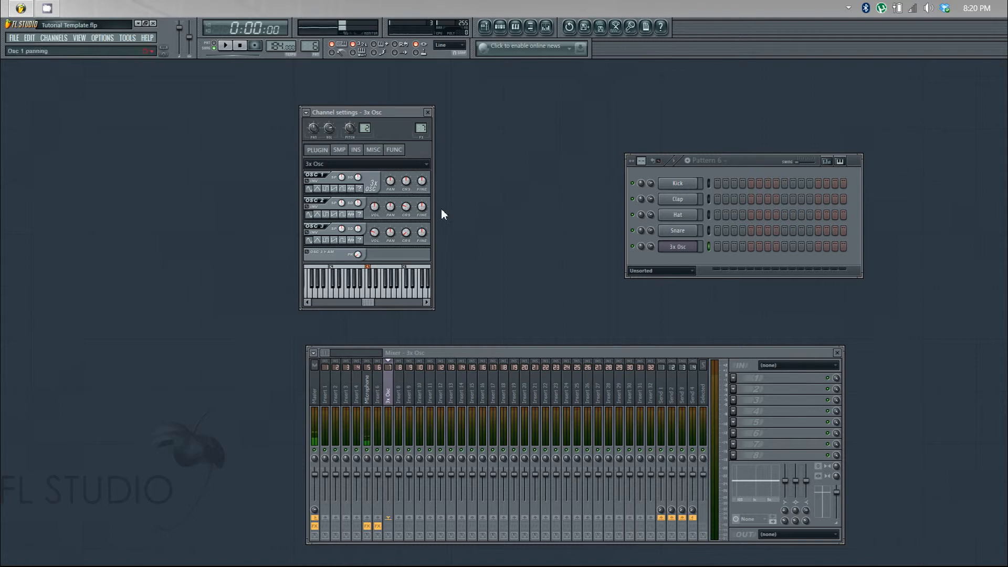
Load Edison into the first effect slot of the 3x Osc mixer track and move its editor beside the synth settings
{"action": "left_click", "coordinate": [734, 379]}
{"action": "mouse_move", "coordinate": [820, 304]}
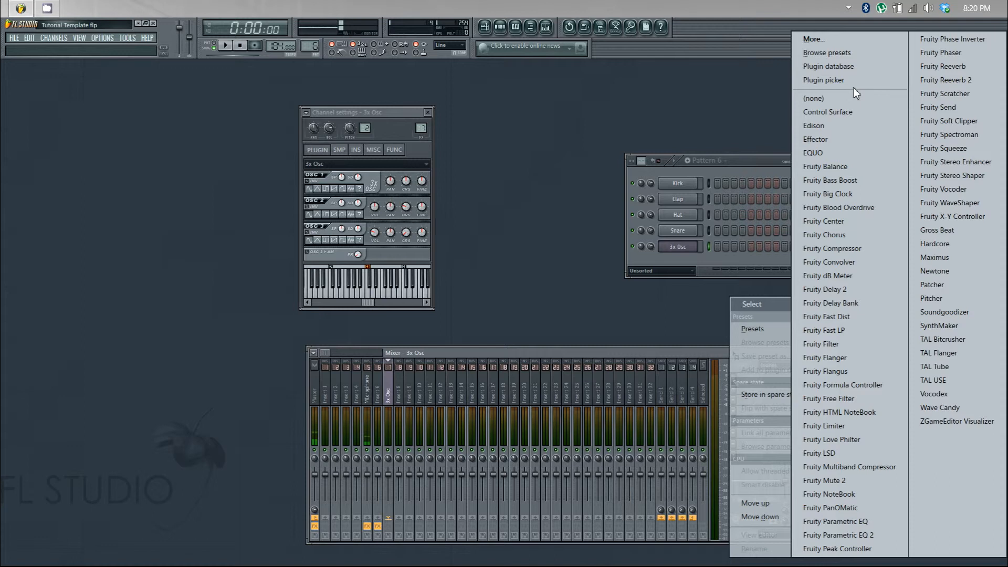
{"action": "left_click", "coordinate": [848, 126]}
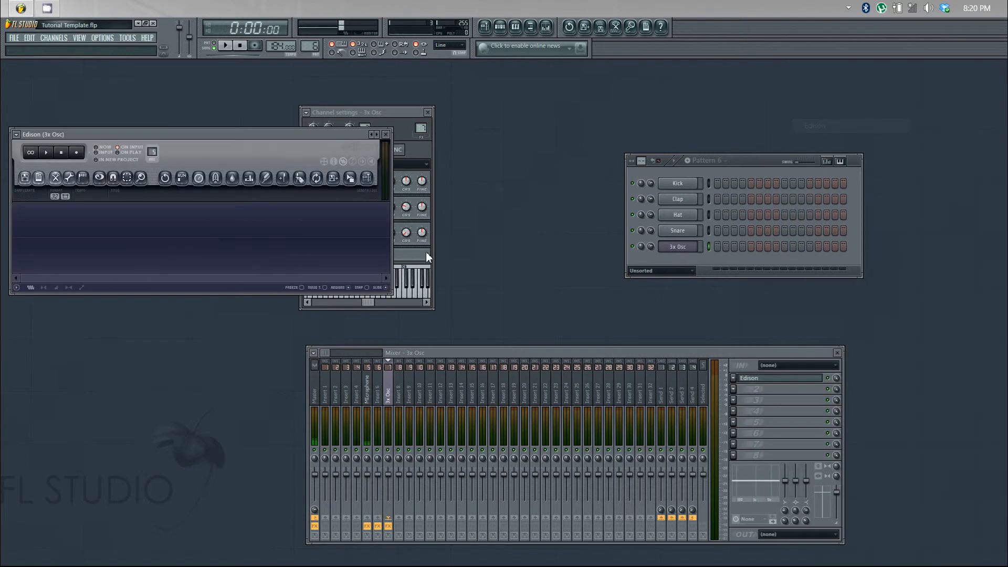
{"action": "left_click_drag", "start_coordinate": [339, 135], "coordinate": [772, 188]}
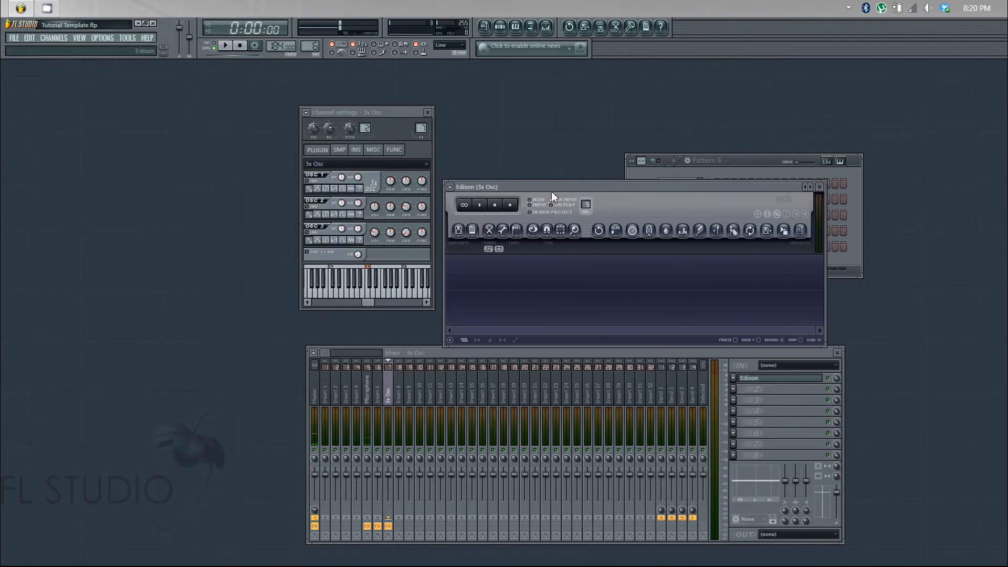
Record a short 3x Osc note in Edison, examine its waveform closely, and close the editor
{"action": "left_click", "coordinate": [510, 205]}
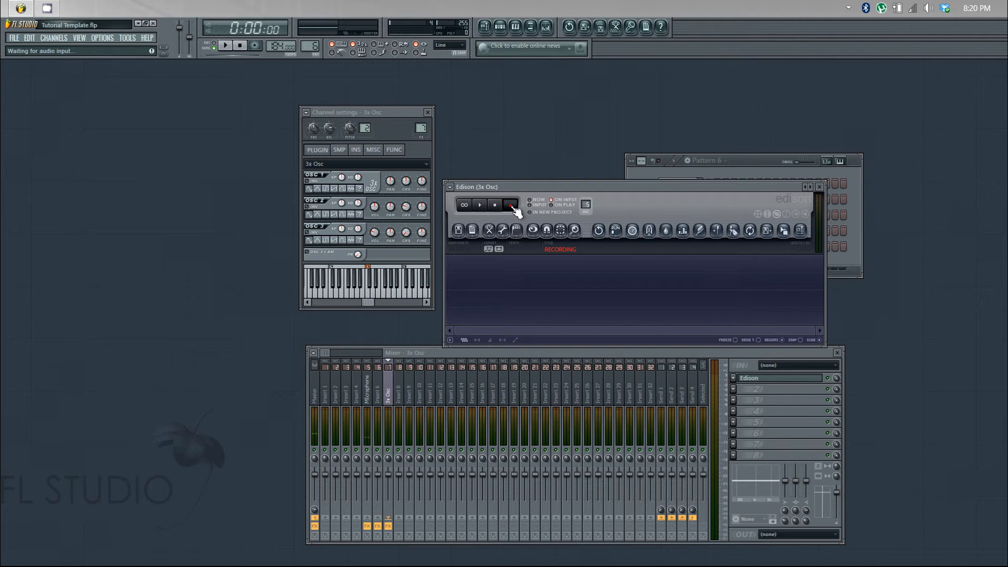
{"action": "left_click", "coordinate": [510, 206]}
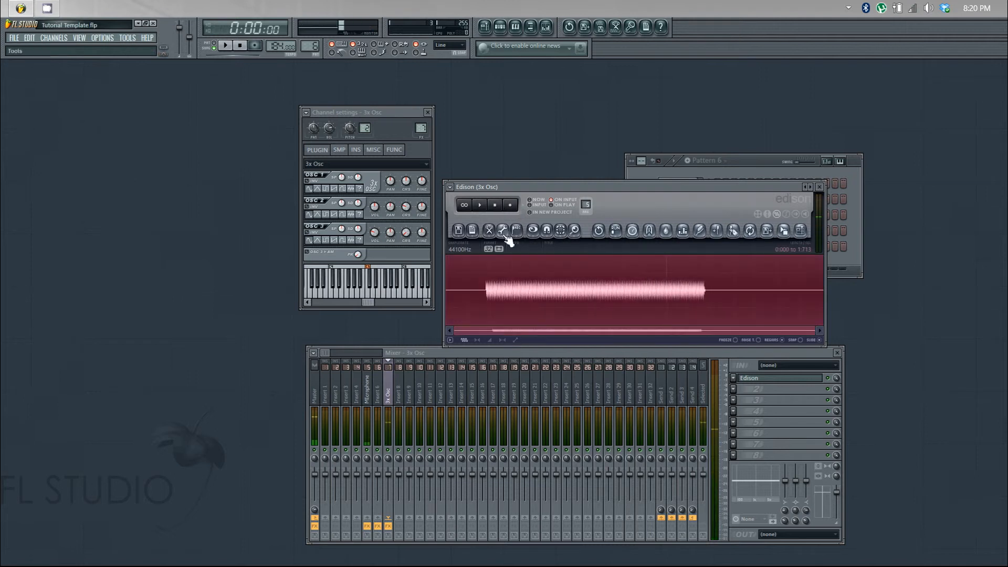
{"action": "scroll", "coordinate": [518, 307], "scroll_direction": "up", "scroll_amount": 5}
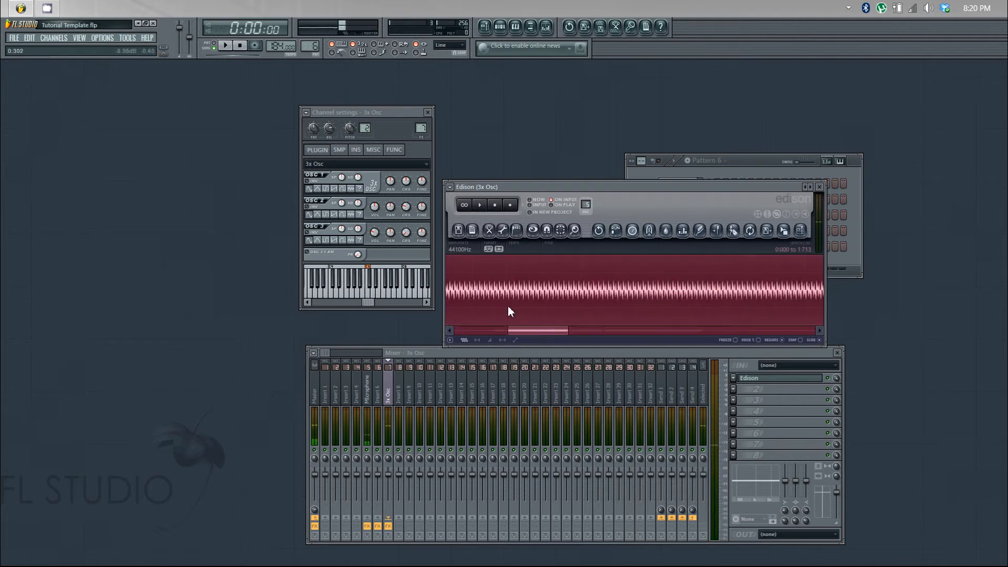
{"action": "scroll", "coordinate": [506, 317], "scroll_direction": "up", "scroll_amount": 2}
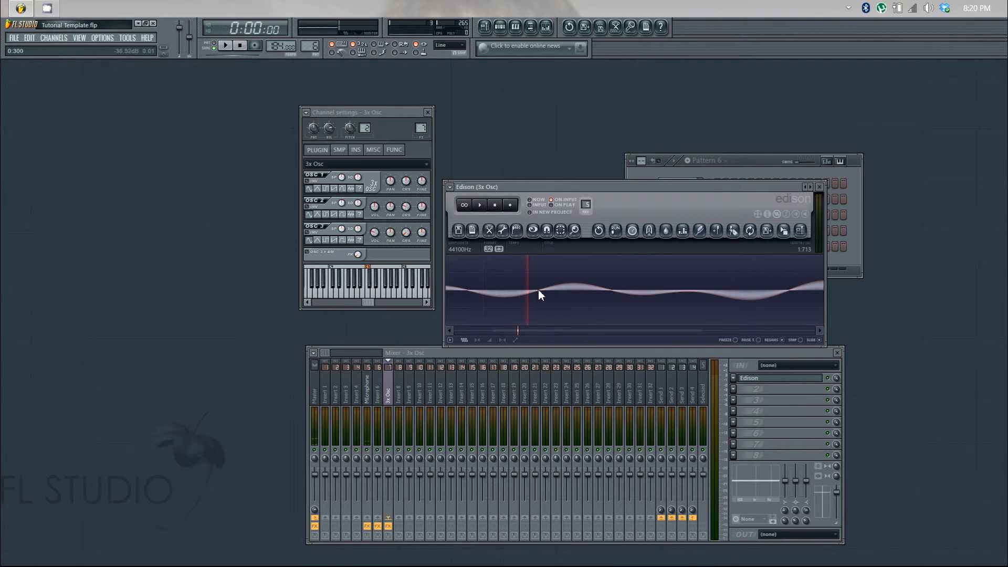
{"action": "left_click", "coordinate": [819, 187]}
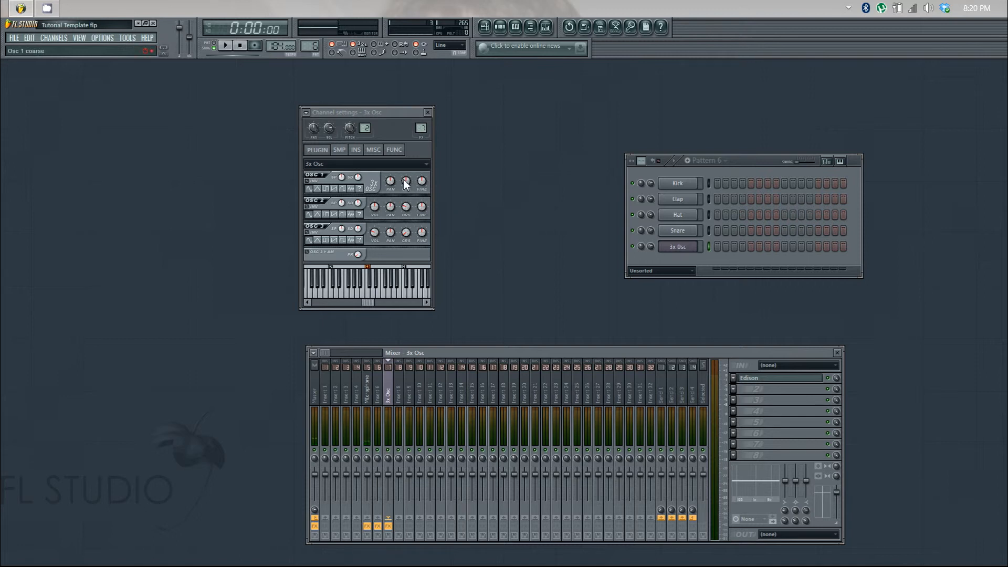
Turn the mix levels of oscillators 2 and 3 all the way down and audition oscillator 1 alone
{"action": "left_click_drag", "start_coordinate": [377, 204], "coordinate": [374, 252]}
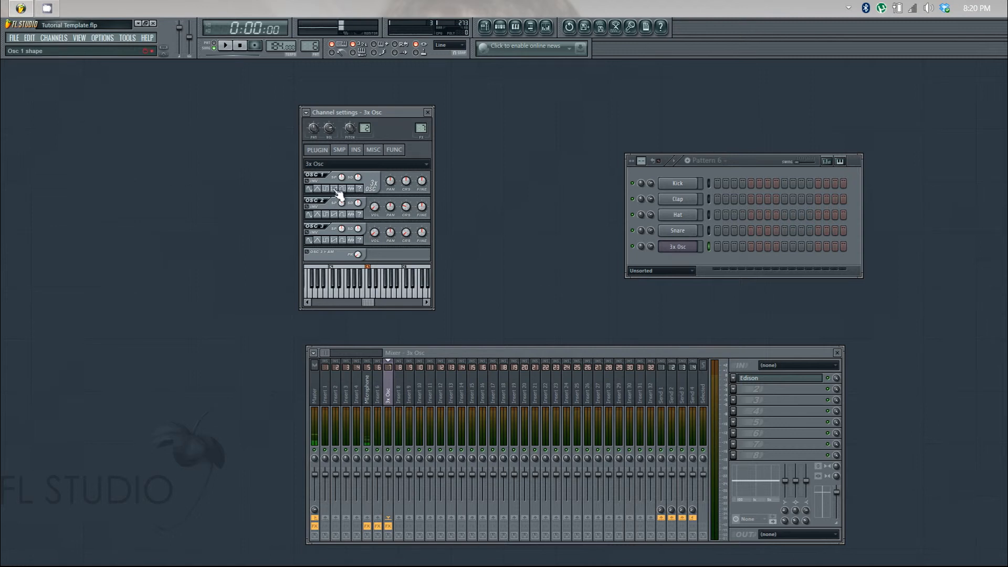
{"action": "key", "text": "c"}
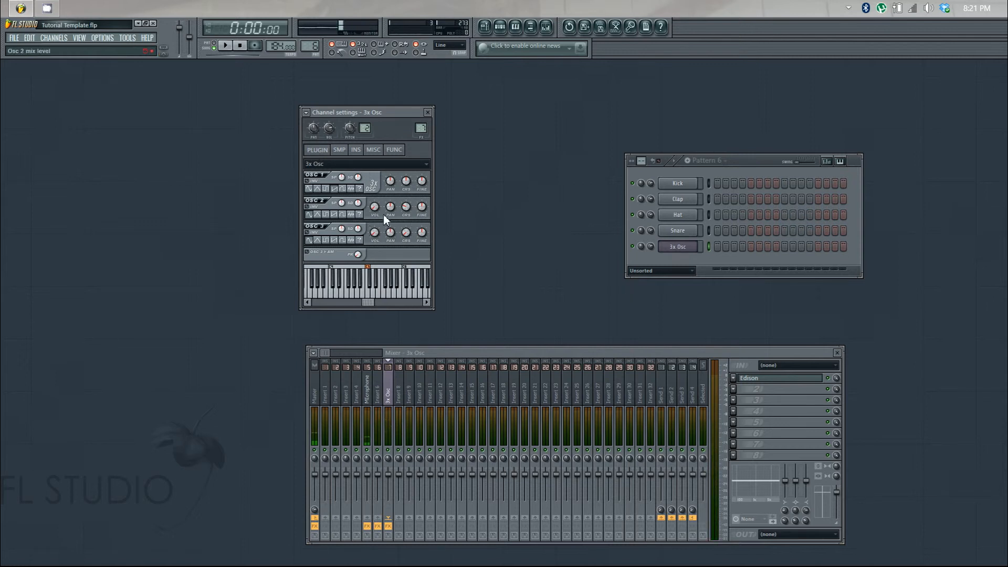
Set oscillator 2 to a square wave, raise its mix level and adjust its coarse pitch
{"action": "left_click", "coordinate": [327, 216]}
{"action": "left_click_drag", "start_coordinate": [374, 205], "coordinate": [371, 173]}
{"action": "left_click_drag", "start_coordinate": [407, 206], "coordinate": [406, 208]}
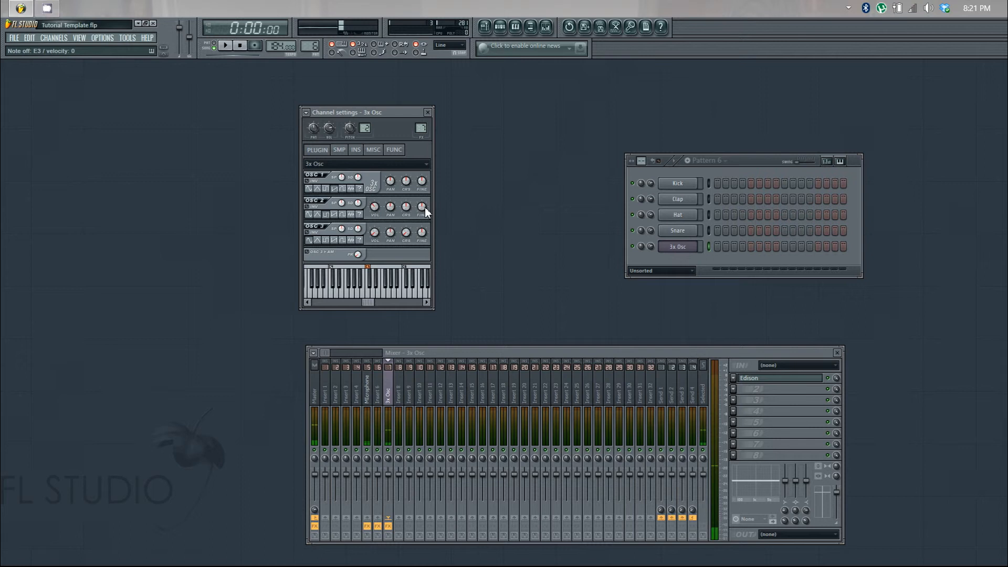
Detune oscillator 2 with its fine pitch, trying about -77 cents before bringing it back up, and audition the sound with several notes
{"action": "left_click_drag", "start_coordinate": [423, 212], "coordinate": [423, 216]}
{"action": "left_click_drag", "start_coordinate": [424, 207], "coordinate": [423, 238]}
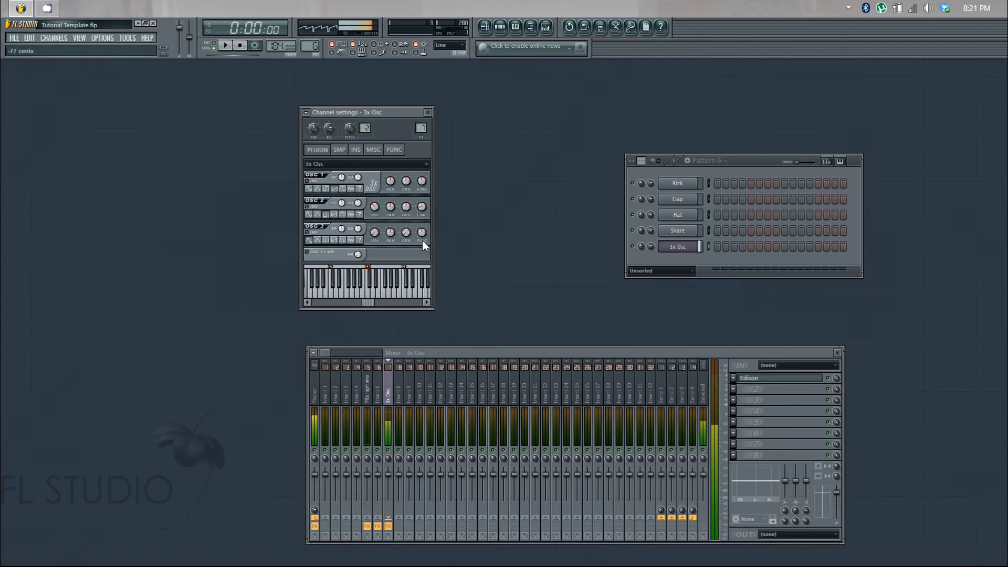
{"action": "left_click_drag", "start_coordinate": [421, 243], "coordinate": [420, 222]}
{"action": "key", "text": "y"}
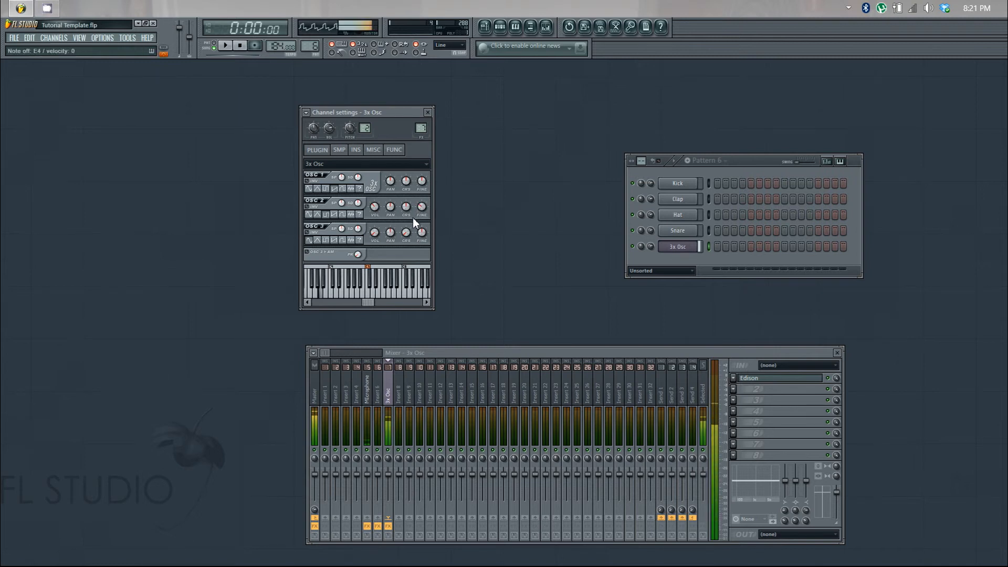
{"action": "key", "text": "c"}
{"action": "key", "text": "q"}
{"action": "key", "text": "c"}
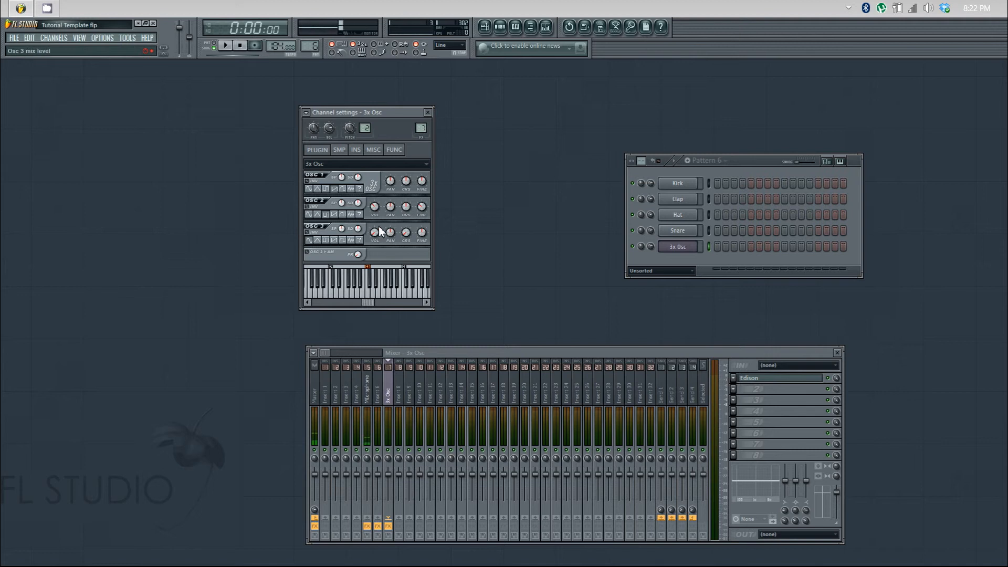
Raise oscillator 3's mix level, and try oscillator 1's coarse pitch at -24 semitones before raising it again
{"action": "left_click_drag", "start_coordinate": [380, 227], "coordinate": [358, 189]}
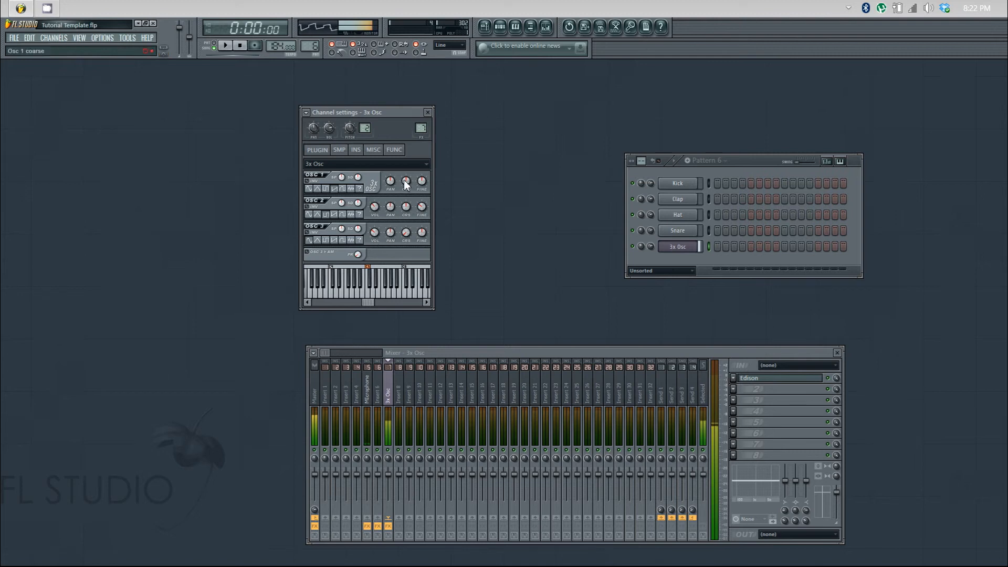
{"action": "left_click_drag", "start_coordinate": [406, 184], "coordinate": [413, 256]}
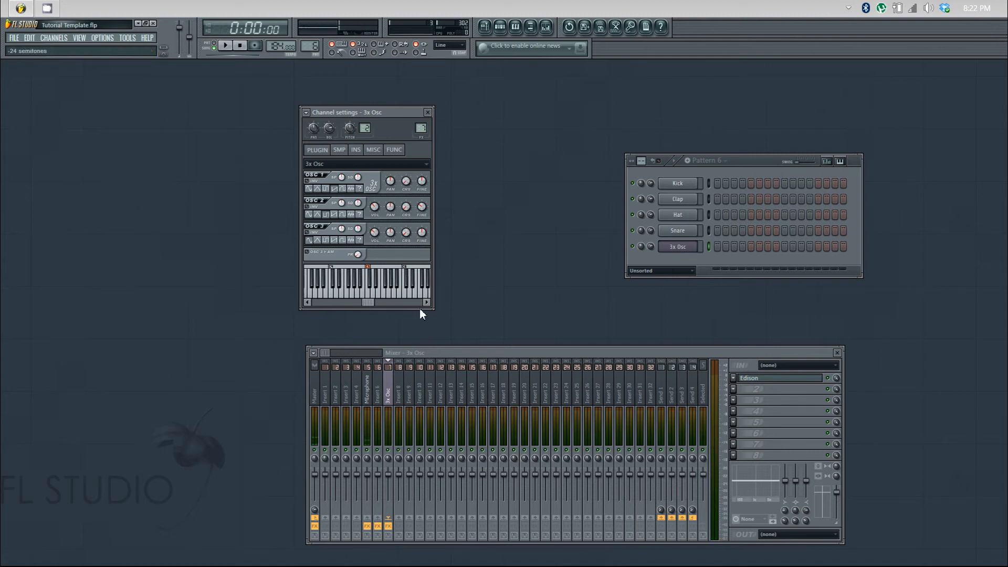
{"action": "left_click_drag", "start_coordinate": [389, 222], "coordinate": [387, 229]}
{"action": "left_click_drag", "start_coordinate": [409, 185], "coordinate": [402, 162]}
{"action": "left_click_drag", "start_coordinate": [398, 162], "coordinate": [399, 160]}
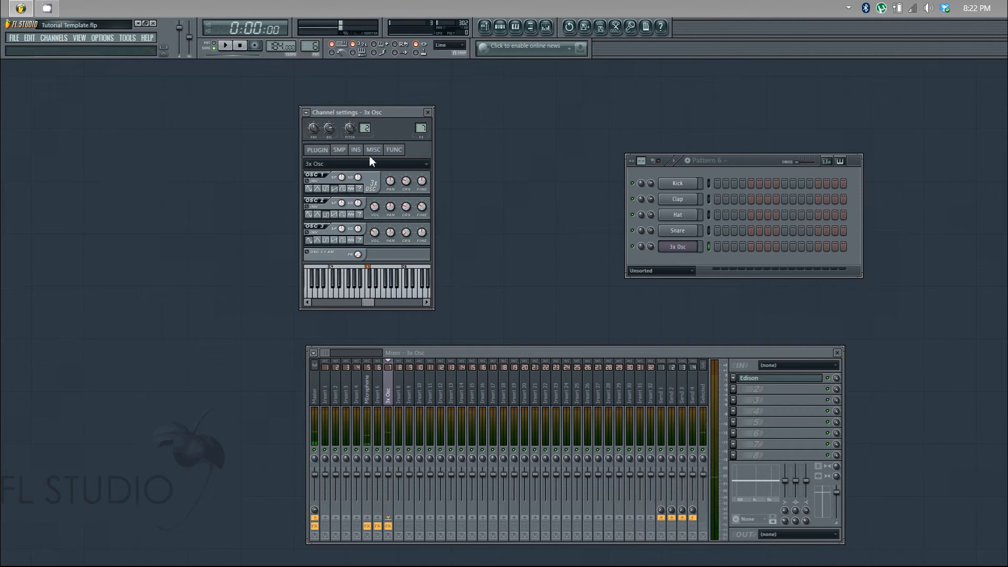
Load Fruity Fast Dist into the third effect slot of the 3x Osc mixer track
{"action": "left_click", "coordinate": [392, 377]}
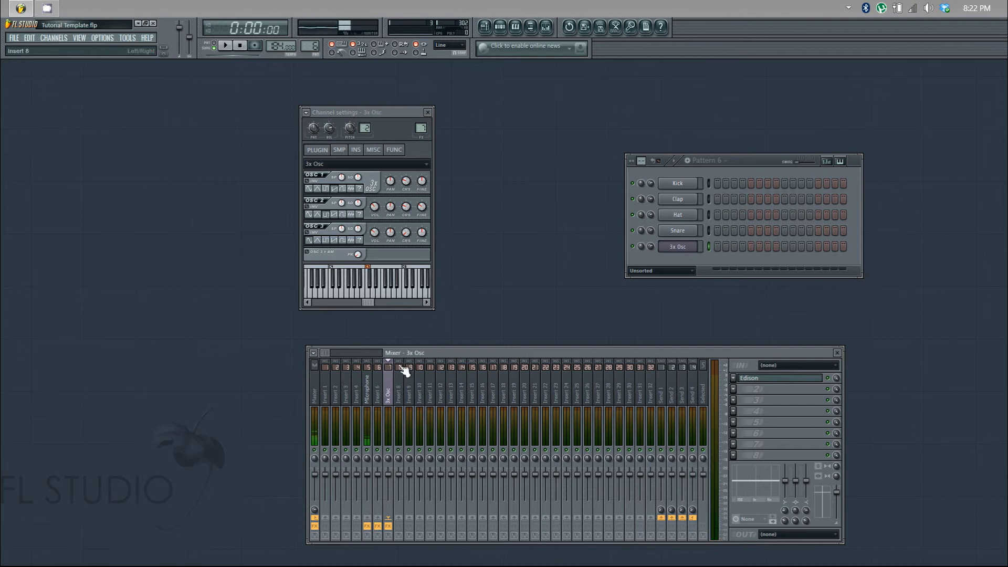
{"action": "left_click", "coordinate": [733, 390]}
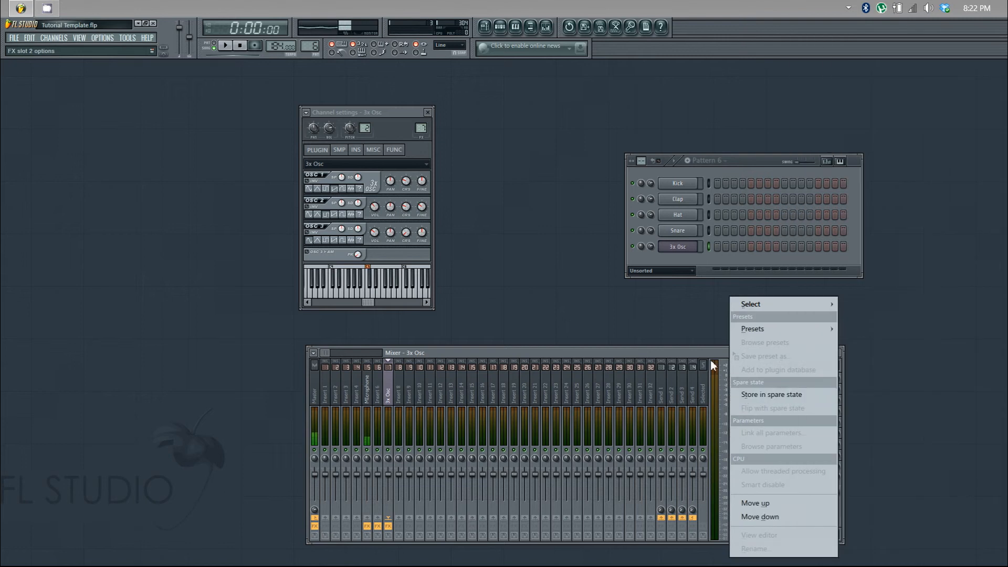
{"action": "left_click", "coordinate": [713, 362]}
{"action": "left_click", "coordinate": [734, 390]}
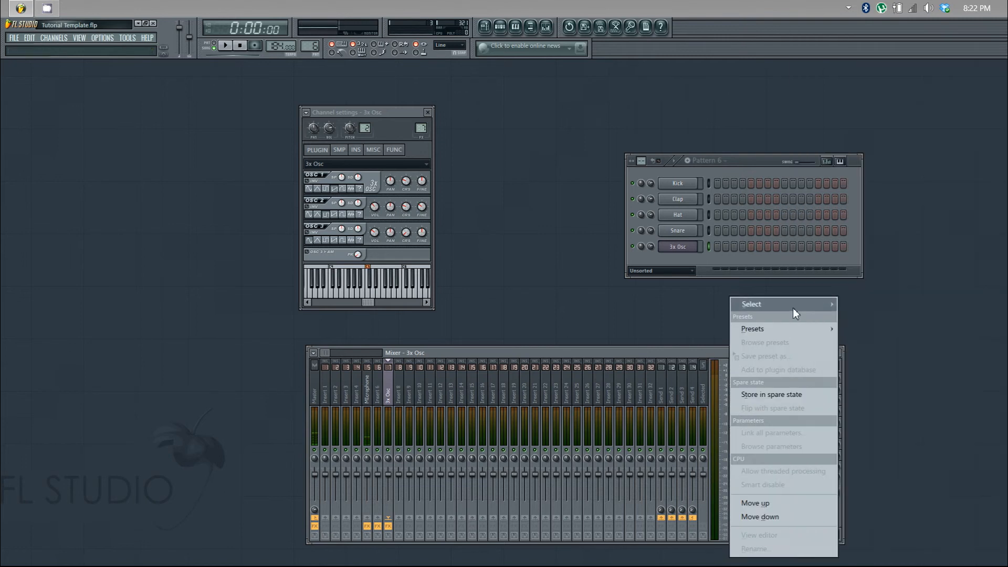
{"action": "mouse_move", "coordinate": [772, 304]}
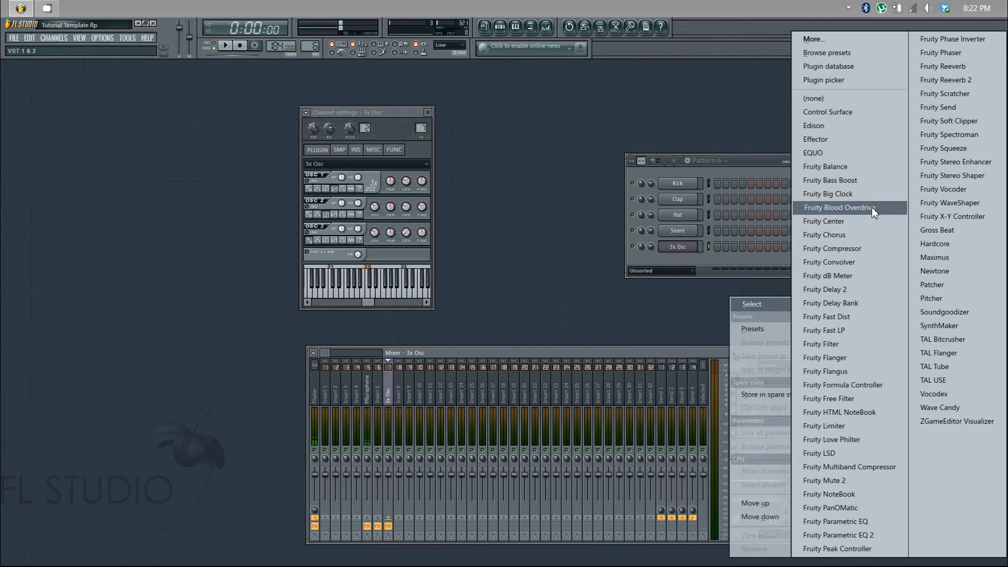
{"action": "left_click", "coordinate": [860, 317]}
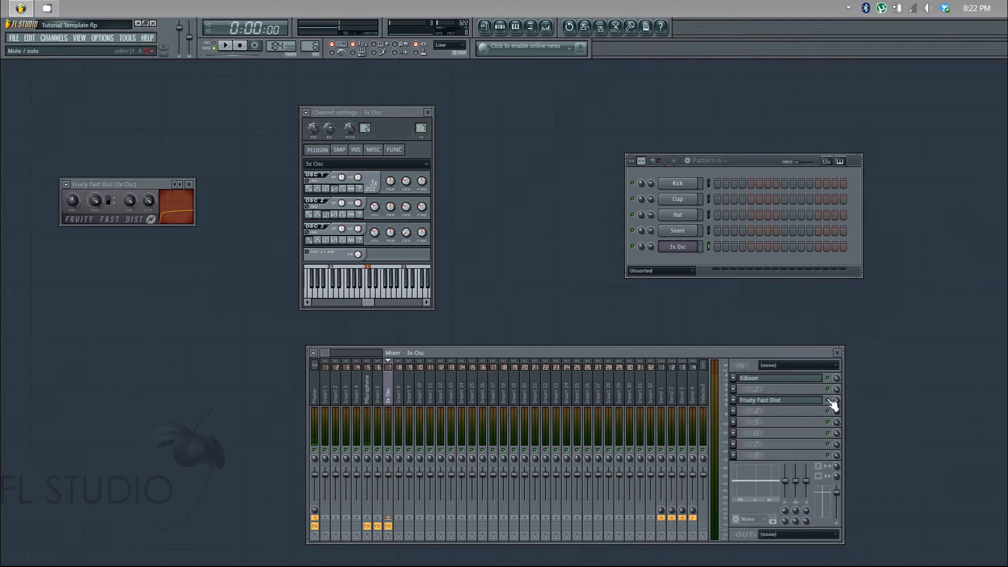
Play a series of notes on the 3x Osc channel to hear how Fruity Fast Dist affects the sound
{"action": "left_click", "coordinate": [376, 113]}
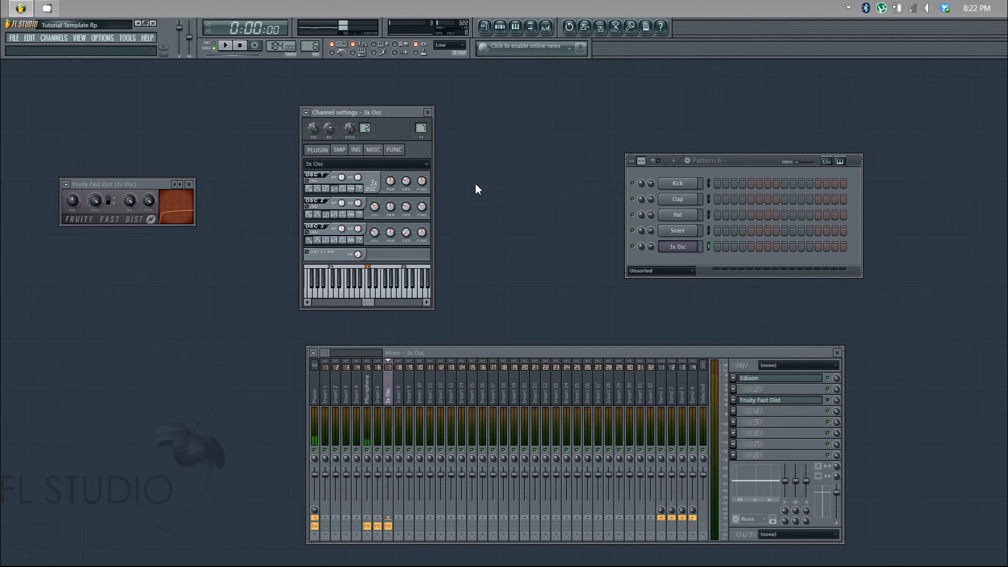
{"action": "key", "text": "v"}
{"action": "key", "text": "c"}
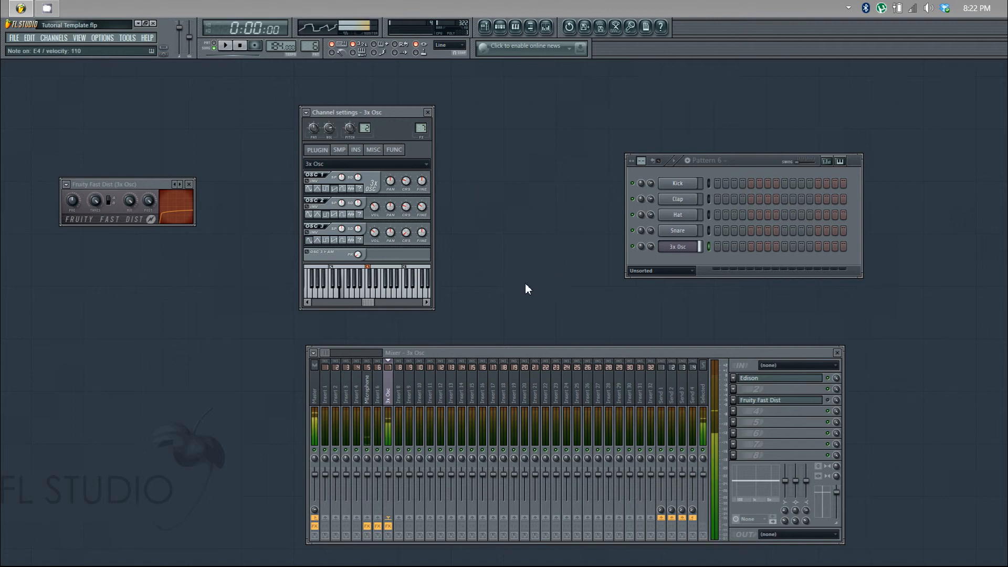
{"action": "key", "text": "v"}
{"action": "key", "text": "c"}
{"action": "key", "text": "v"}
{"action": "key", "text": "x"}
{"action": "key", "text": "c"}
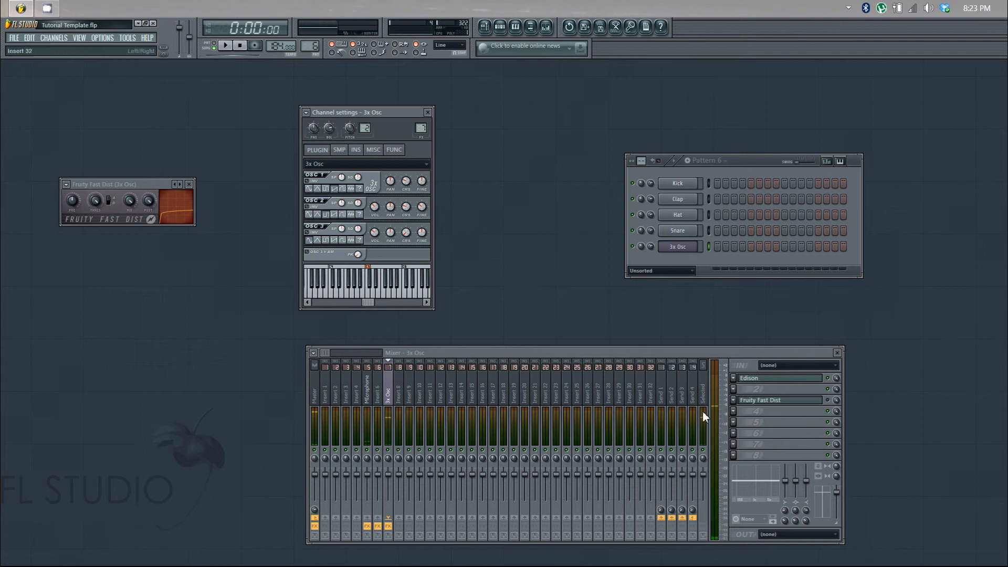
{"action": "key", "text": "v"}
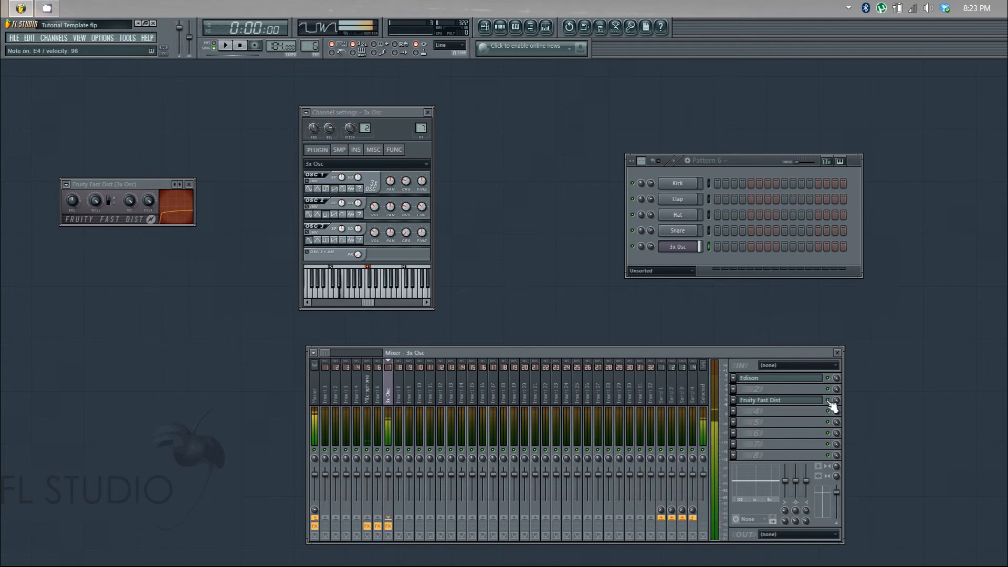
{"action": "key", "text": "x"}
{"action": "key", "text": "c"}
{"action": "key", "text": "c"}
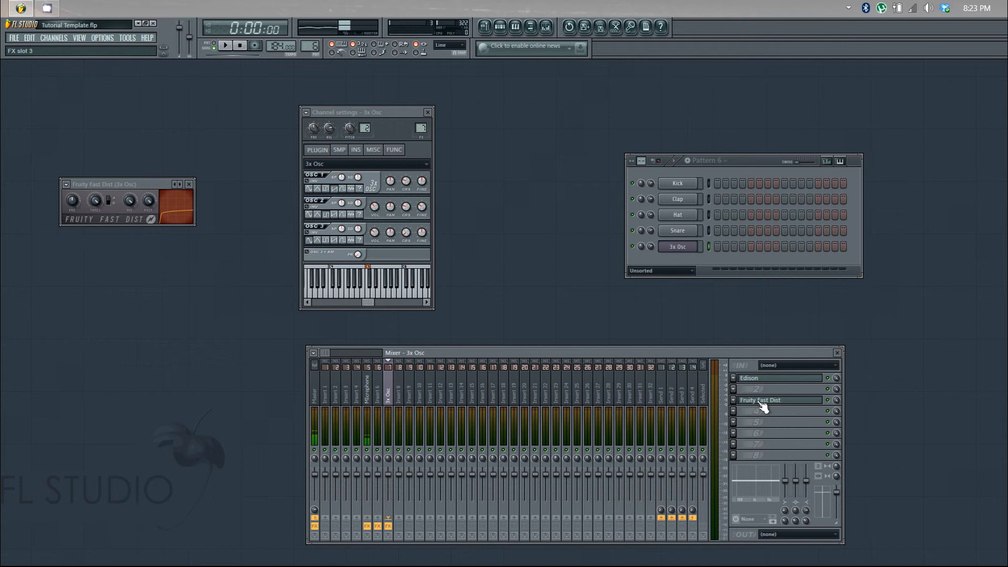
Load Fruity Chorus into the second effect slot of the 3x Osc mixer track, ahead of the distortion
{"action": "left_click", "coordinate": [733, 389]}
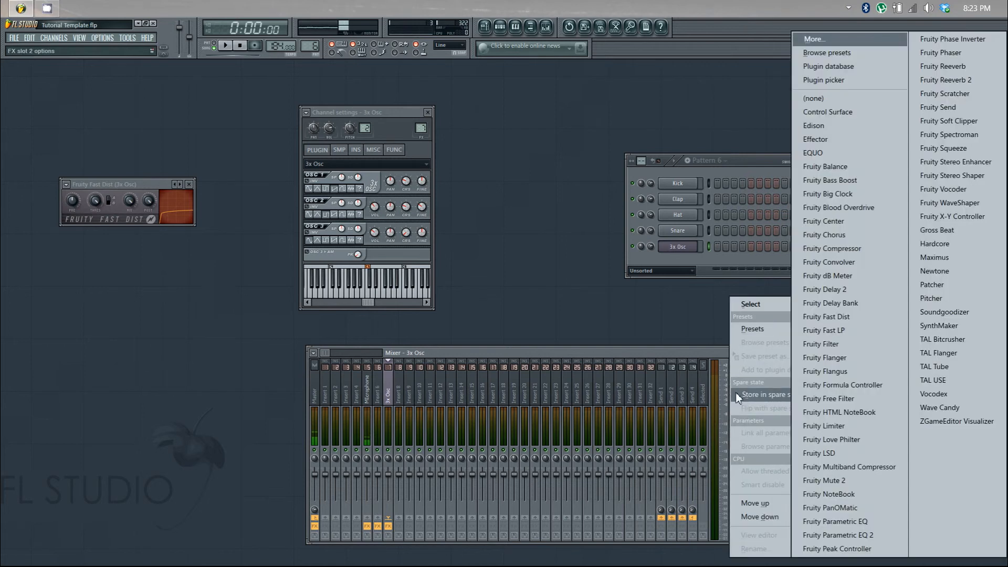
{"action": "mouse_move", "coordinate": [807, 307]}
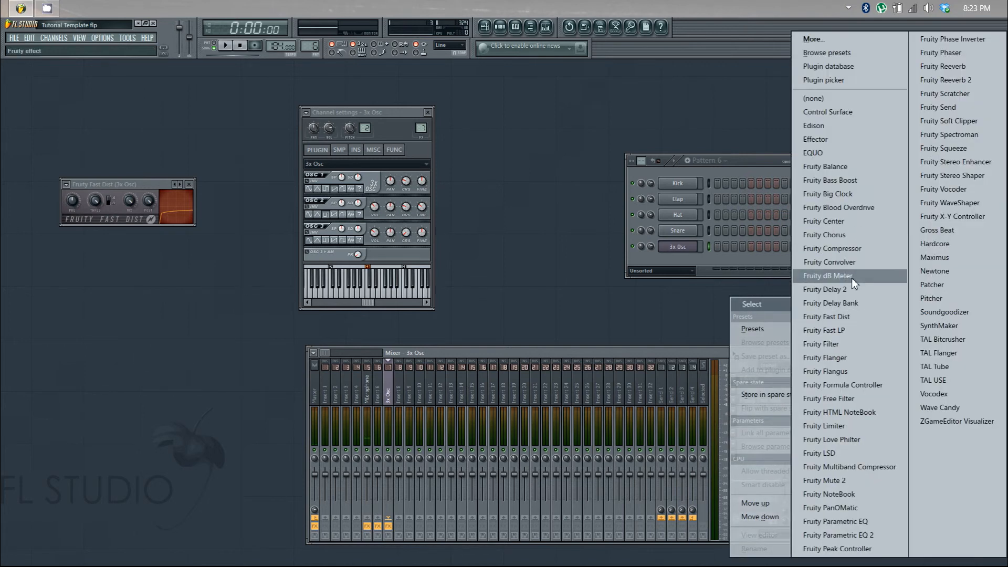
{"action": "left_click", "coordinate": [855, 235]}
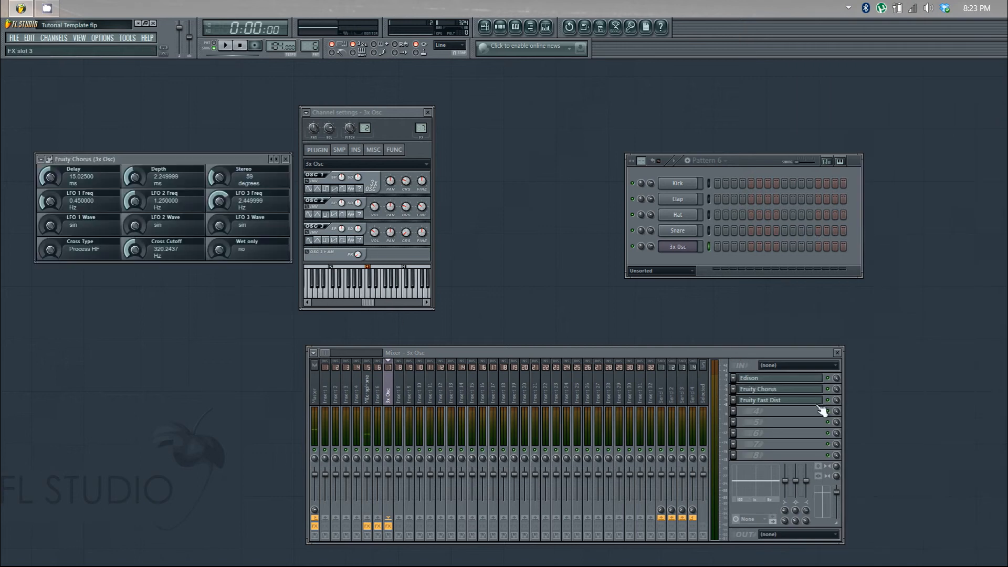
Toggle the Fruity Fast Dist effect's enabled state and play notes to audition the sound with chorus
{"action": "left_click", "coordinate": [828, 401]}
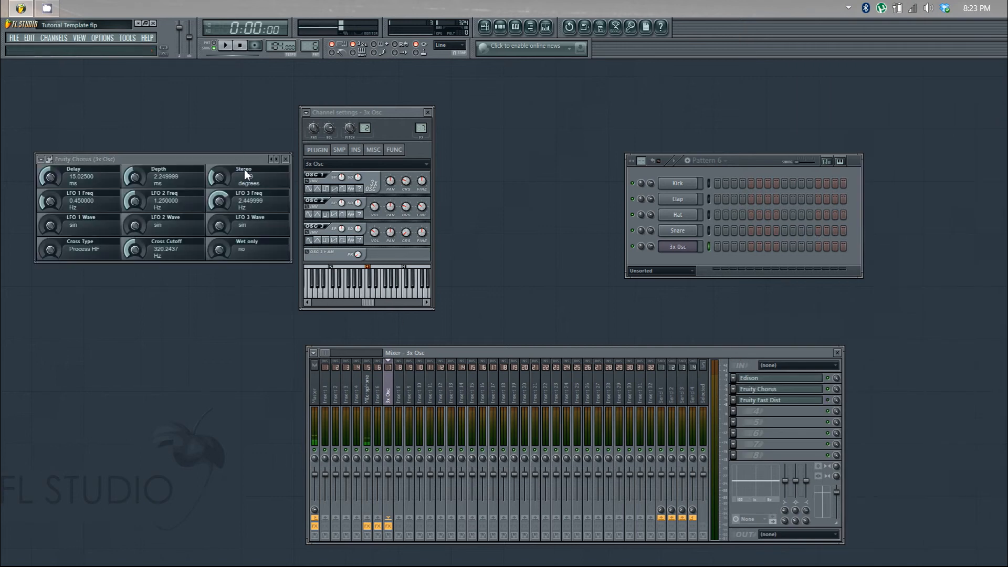
{"action": "key", "text": "c"}
{"action": "key", "text": "z"}
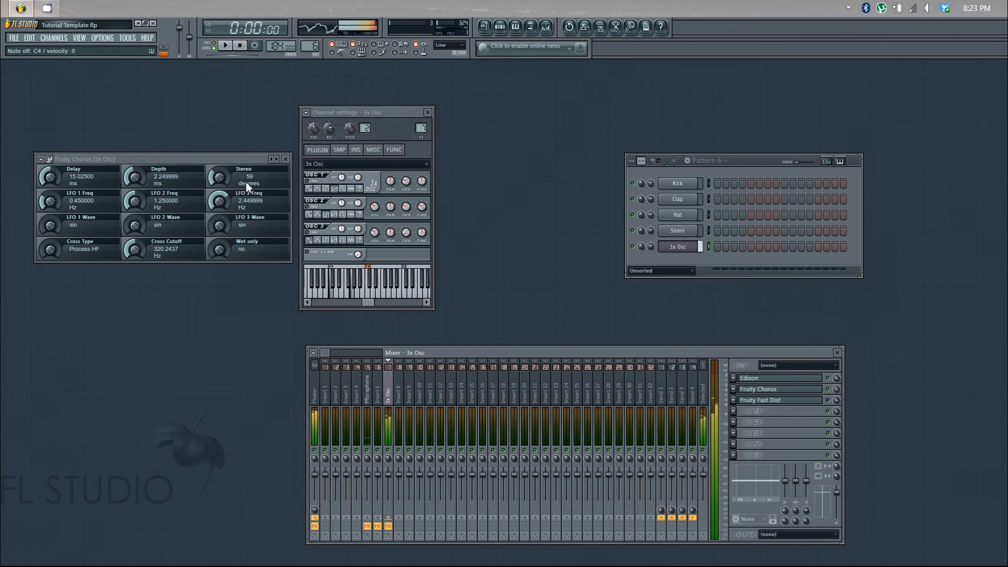
Play notes on the 3x Osc channel to audition the sound through the chorus and distortion effects
{"action": "key", "text": "b"}
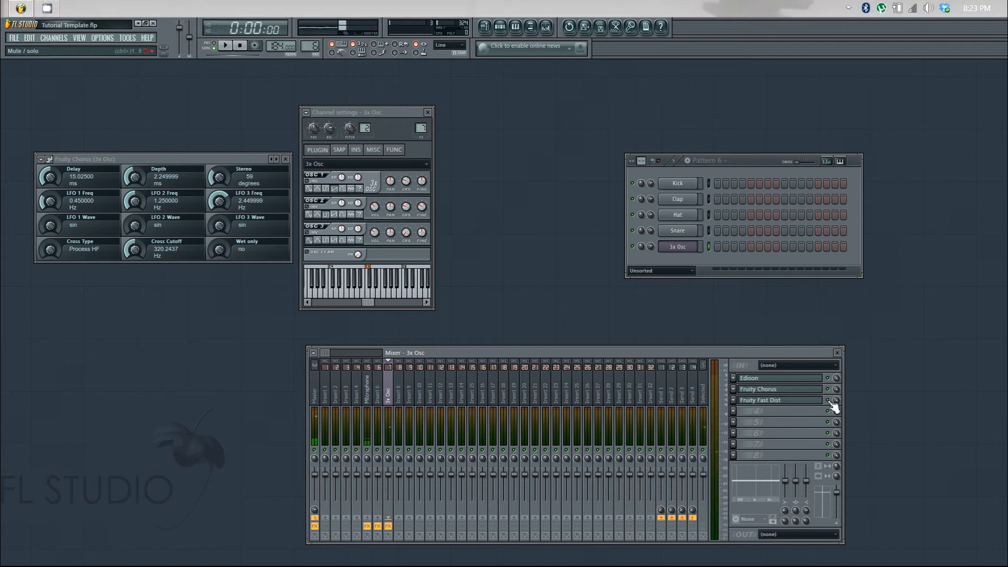
{"action": "key", "text": "b"}
Shorten the hold and attack times of the 3x Osc channel's instrument envelope, playing a note to check it
{"action": "left_click_drag", "start_coordinate": [381, 109], "coordinate": [490, 122]}
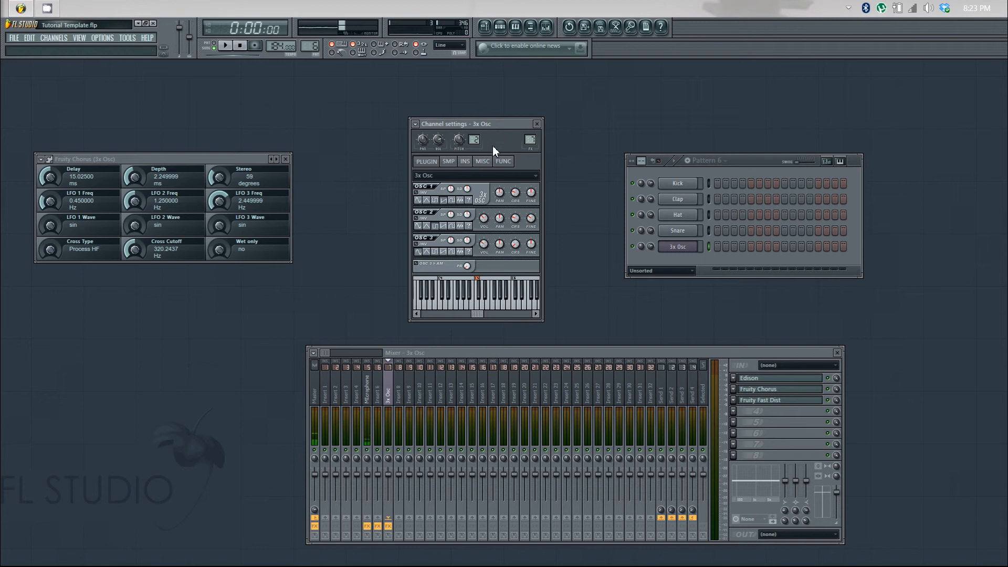
{"action": "left_click", "coordinate": [464, 162]}
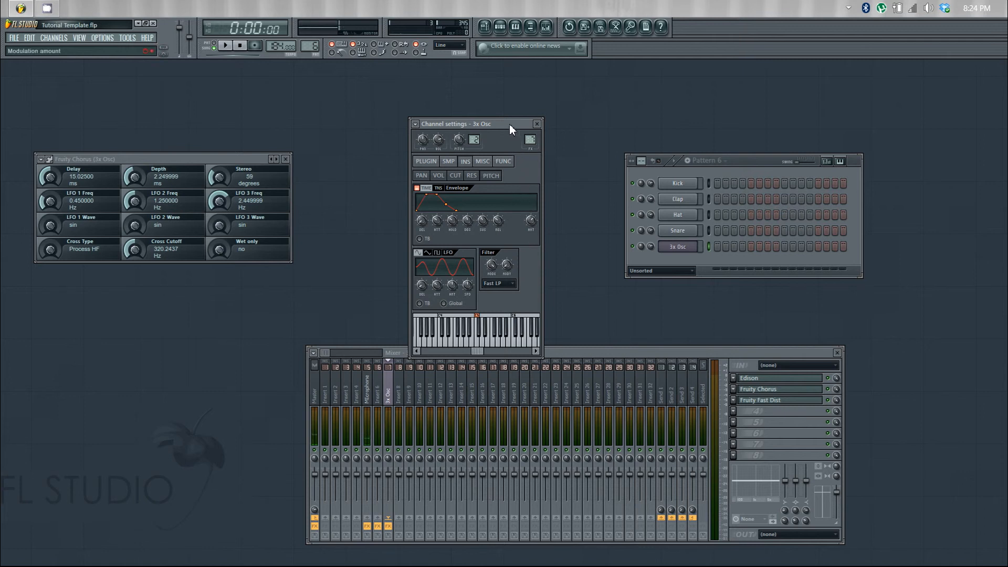
{"action": "key", "text": "c"}
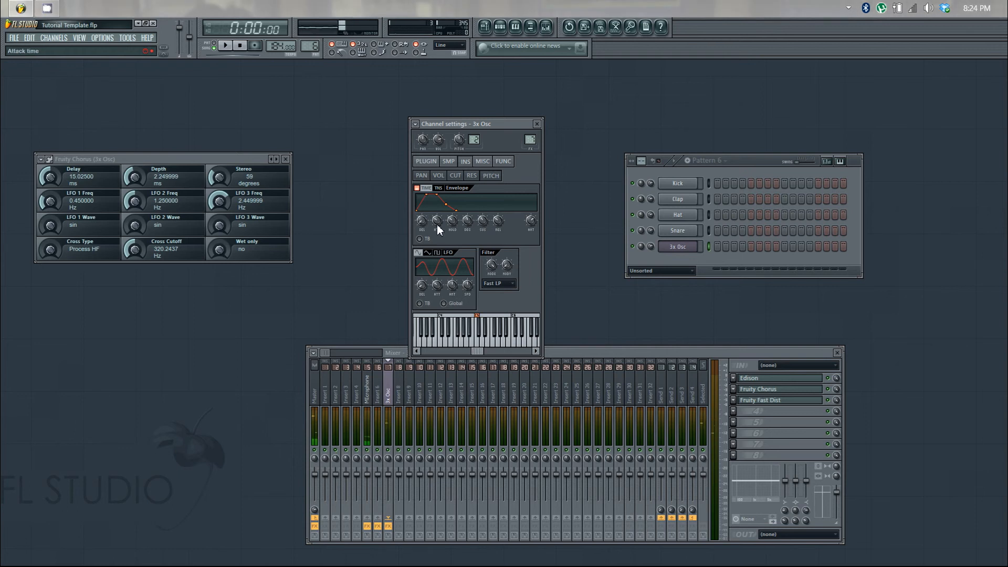
{"action": "left_click_drag", "start_coordinate": [451, 220], "coordinate": [451, 273]}
{"action": "left_click_drag", "start_coordinate": [435, 220], "coordinate": [430, 204]}
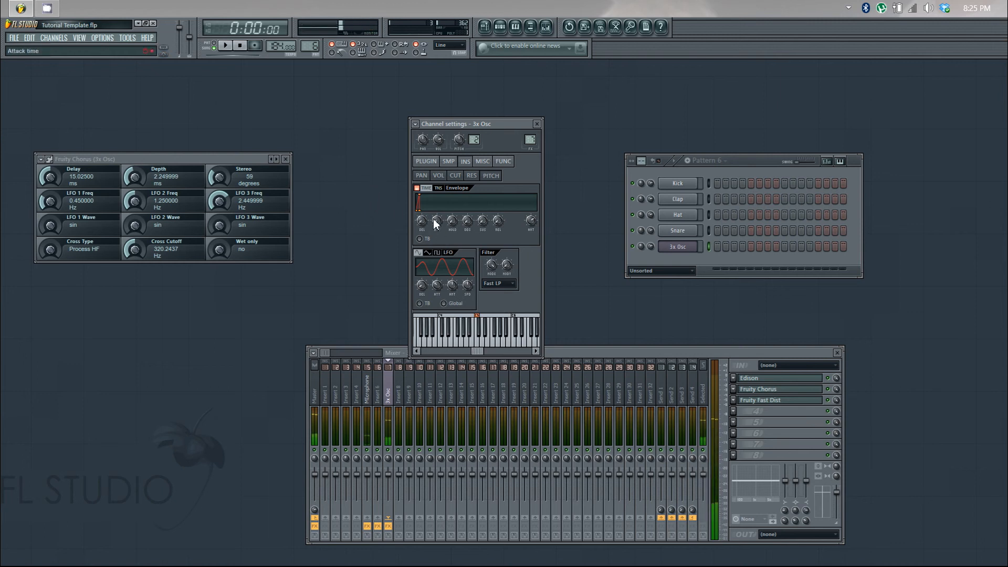
Open the piano roll of the 3x Osc channel and switch to the empty Pattern 1
{"action": "left_click", "coordinate": [679, 251]}
{"action": "right_click", "coordinate": [681, 255]}
{"action": "left_click", "coordinate": [727, 253]}
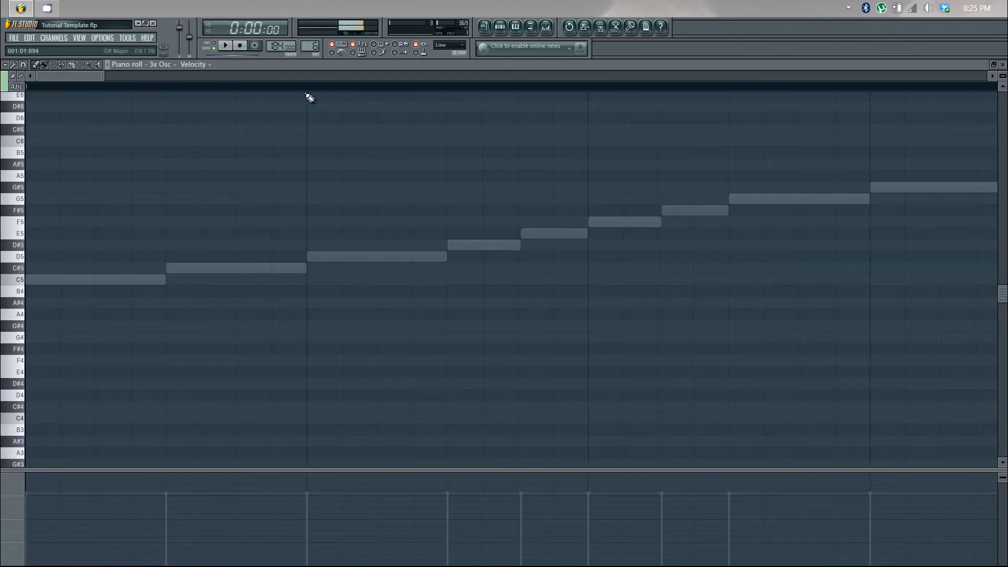
{"action": "left_click_drag", "start_coordinate": [312, 46], "coordinate": [309, 60]}
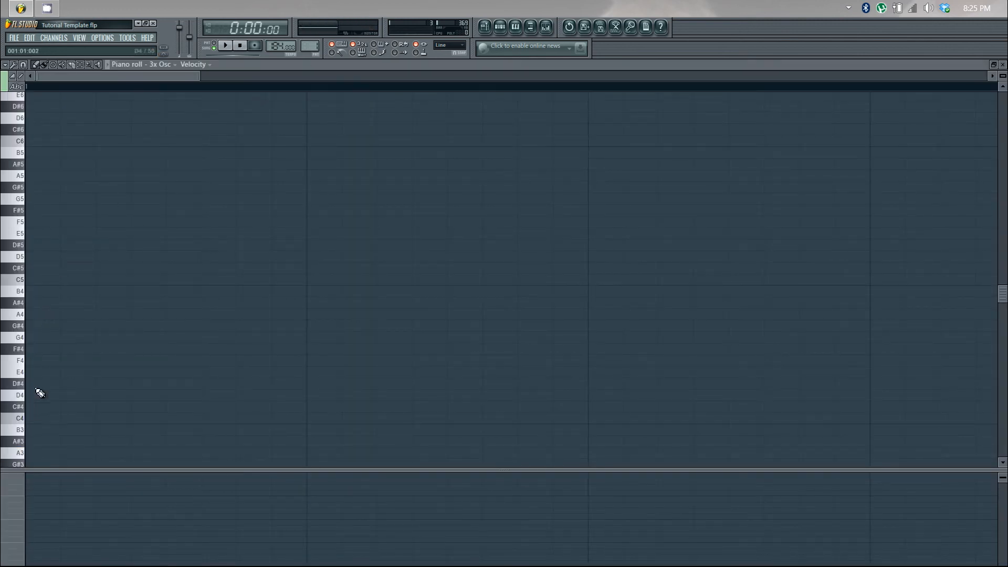
Place an E3 note at the start of Pattern 1, directly followed by a G3 note of equal length
{"action": "left_click", "coordinate": [33, 235]}
{"action": "right_click", "coordinate": [29, 235]}
{"action": "scroll", "coordinate": [37, 294], "scroll_direction": "down", "scroll_amount": 5}
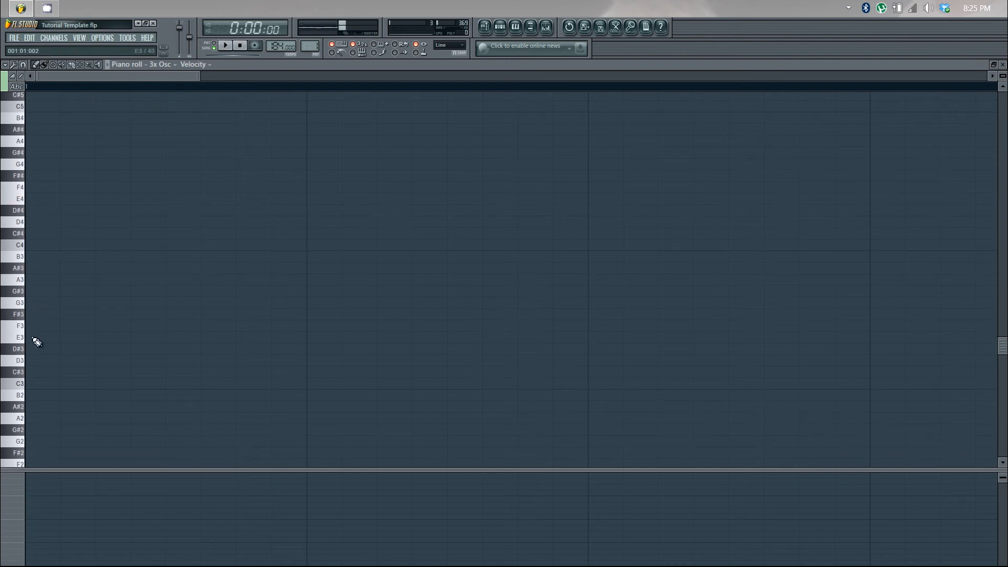
{"action": "left_click", "coordinate": [36, 340]}
{"action": "left_click", "coordinate": [171, 295]}
{"action": "left_click_drag", "start_coordinate": [171, 298], "coordinate": [164, 307]}
Add a D2 note and a G#5 note of equal length after the G3 note, and close the piano roll
{"action": "scroll", "coordinate": [310, 349], "scroll_direction": "down", "scroll_amount": 5}
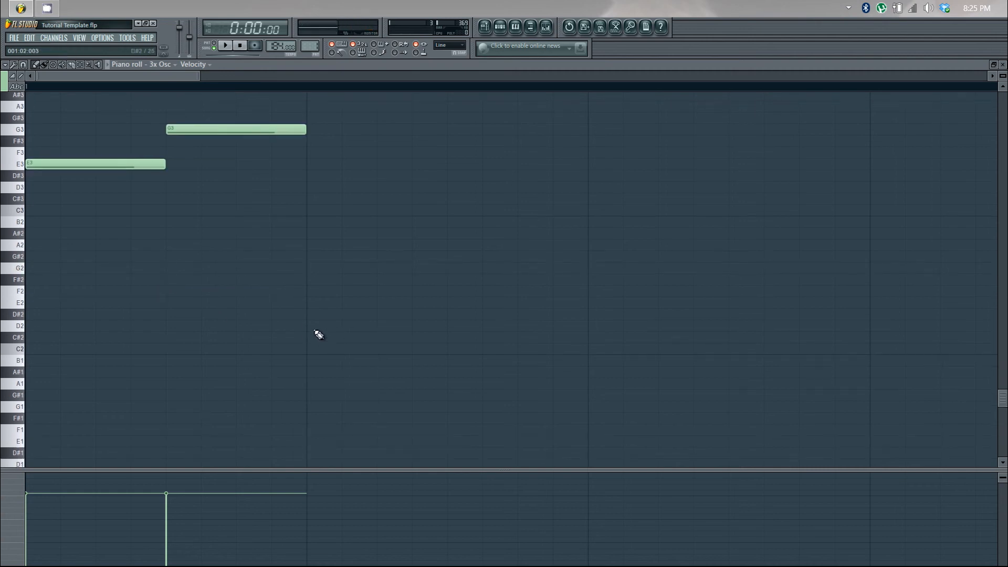
{"action": "left_click", "coordinate": [310, 325]}
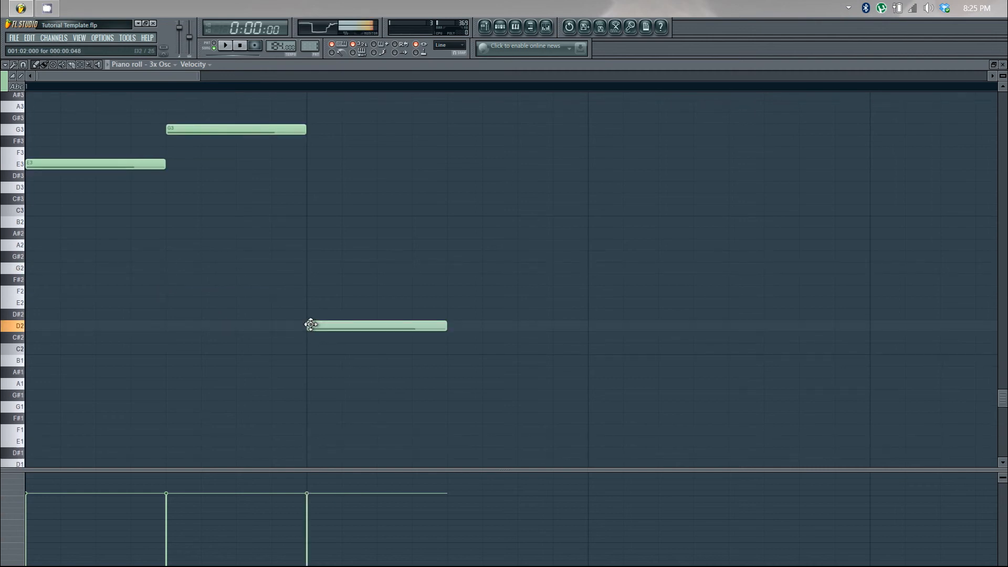
{"action": "right_click", "coordinate": [383, 326]}
{"action": "left_click", "coordinate": [311, 326]}
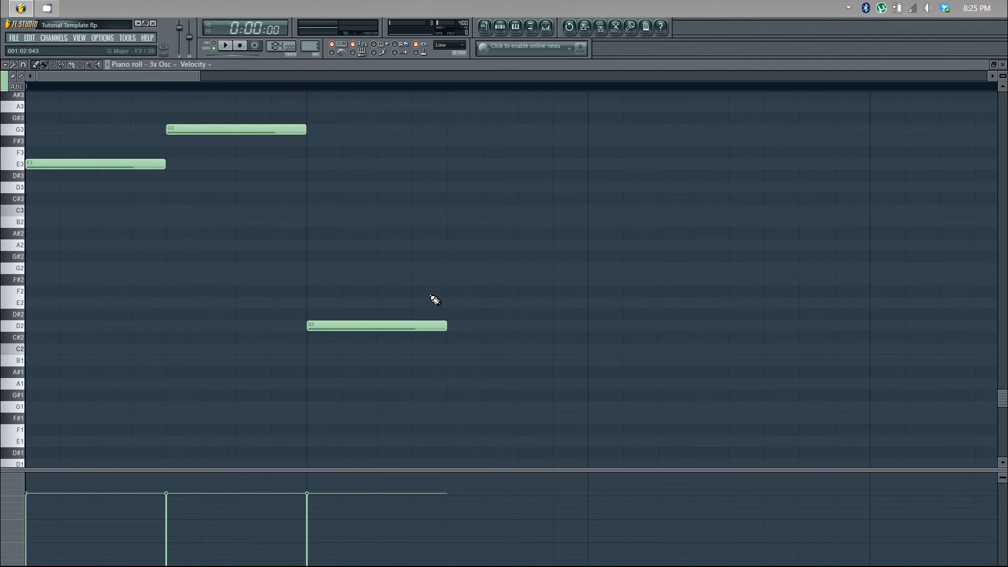
{"action": "scroll", "coordinate": [439, 296], "scroll_direction": "up", "scroll_amount": 10}
{"action": "left_click", "coordinate": [488, 177]}
{"action": "left_click_drag", "start_coordinate": [489, 179], "coordinate": [468, 198]}
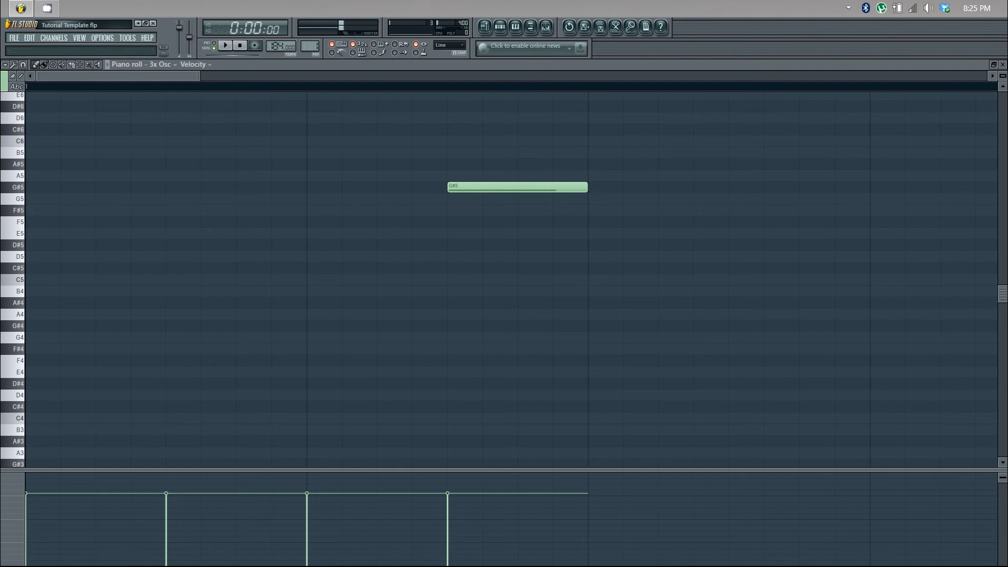
{"action": "left_click", "coordinate": [1003, 64]}
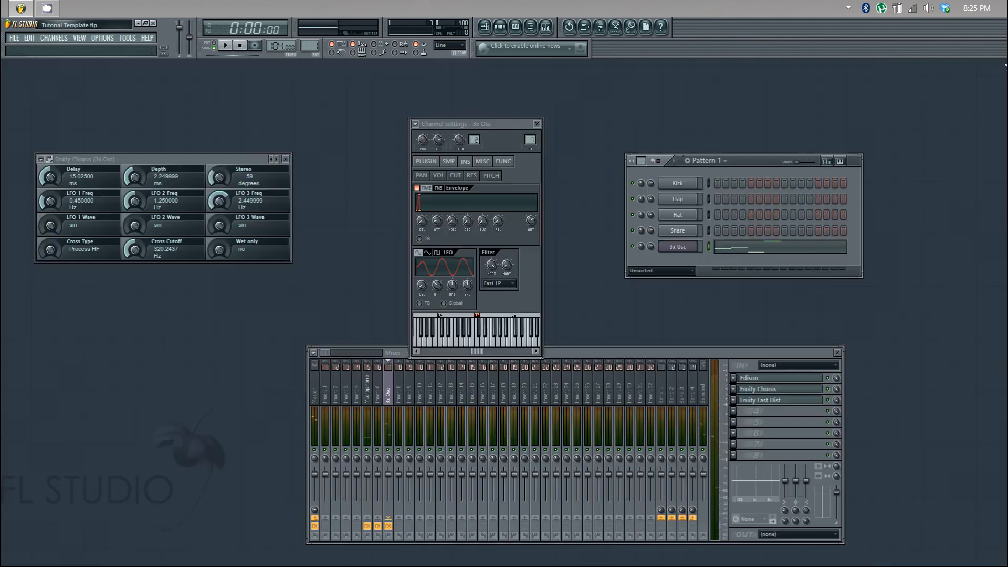
Place two consecutive Pattern 1 clips, each trimmed to half a bar, at the start of Track 1 in the playlist
{"action": "left_click", "coordinate": [487, 29]}
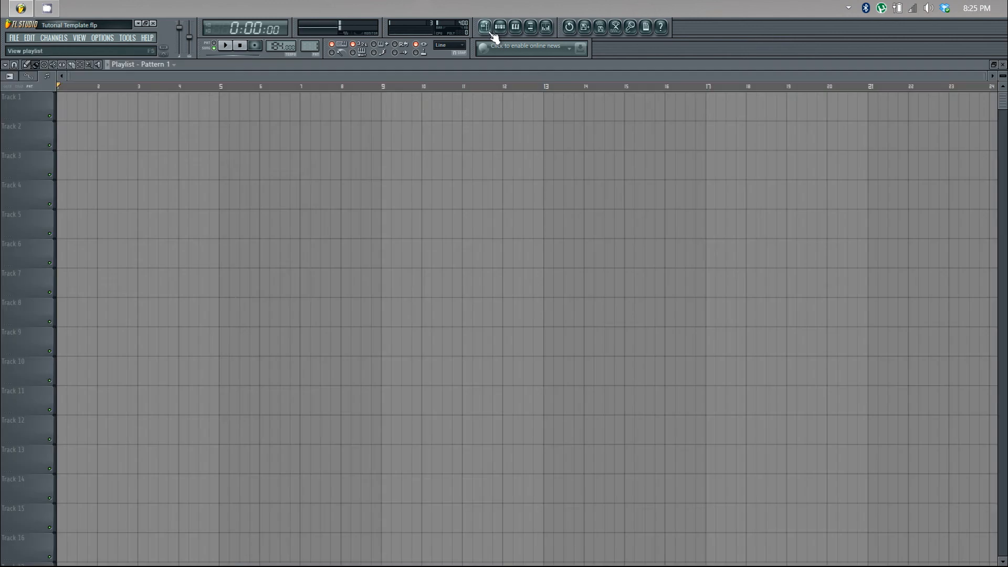
{"action": "left_click", "coordinate": [65, 107]}
{"action": "left_click", "coordinate": [131, 106]}
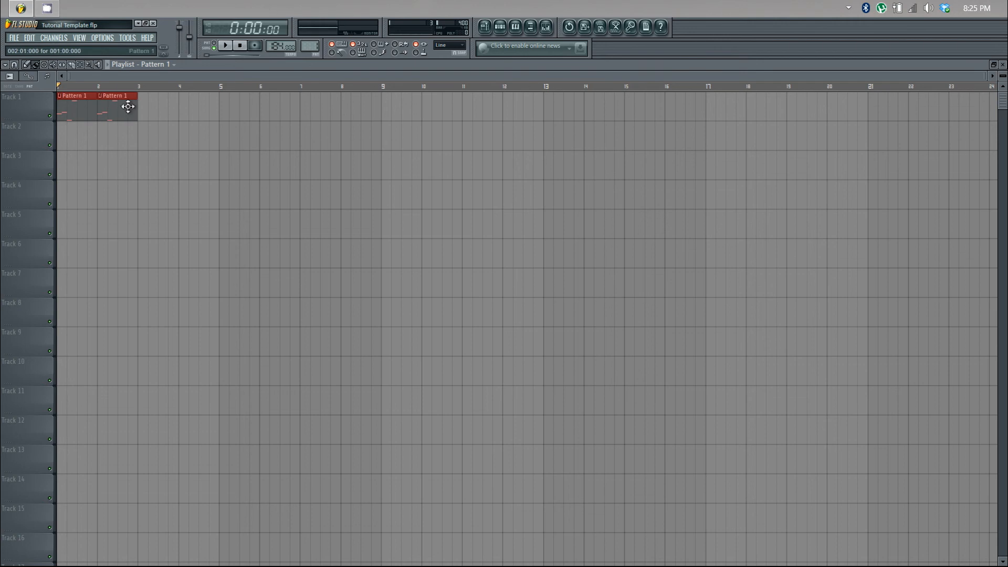
{"action": "right_click", "coordinate": [124, 99]}
{"action": "left_click_drag", "start_coordinate": [97, 99], "coordinate": [79, 98]}
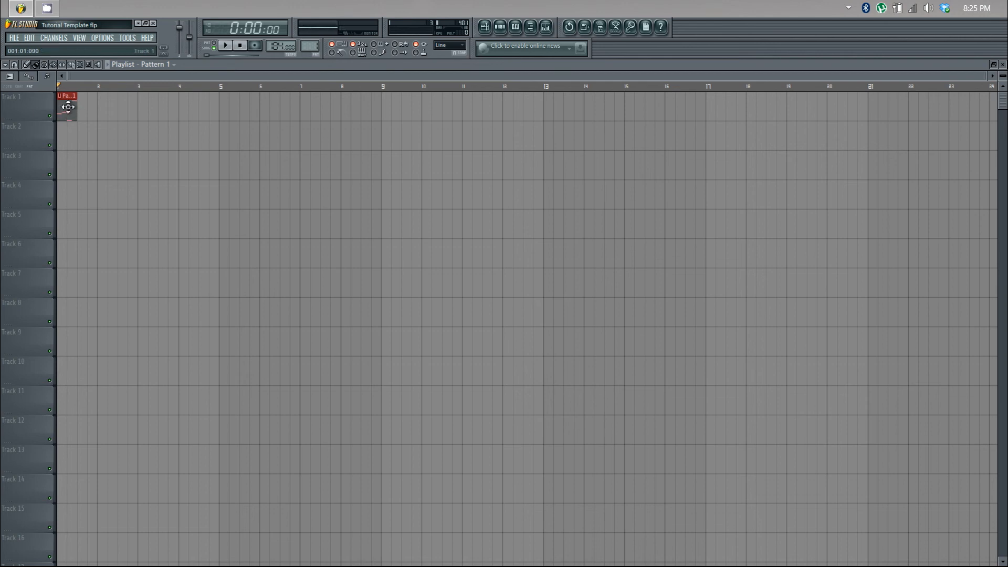
{"action": "left_click", "coordinate": [85, 107]}
Select the pair of Pattern 1 clips and duplicate it along Track 1 up to bar 17
{"action": "left_click_drag", "start_coordinate": [114, 106], "coordinate": [58, 117]}
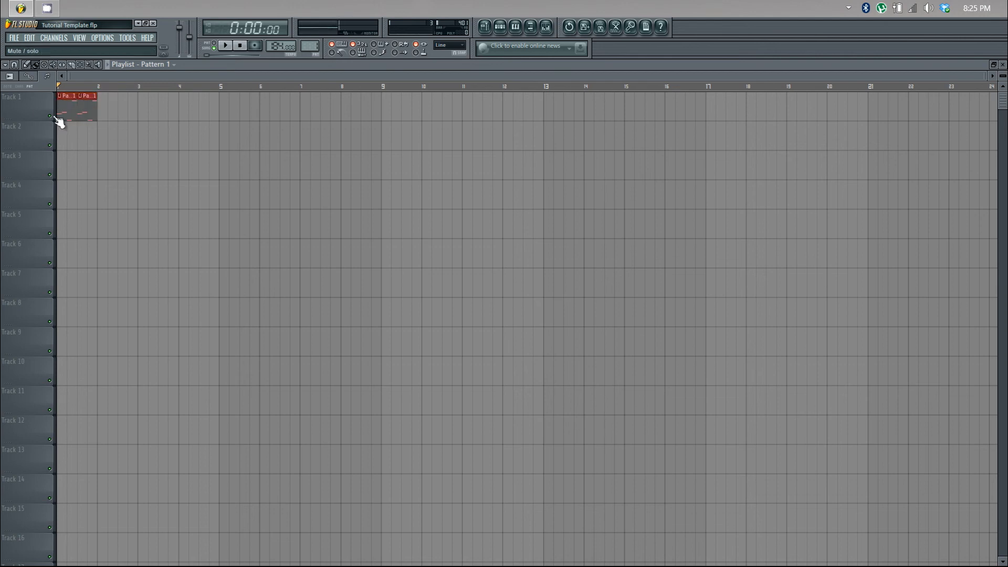
{"action": "key", "text": "ctrl+b"}
{"action": "key", "text": "ctrl+b"}
{"action": "key", "text": "ctrl+b"}
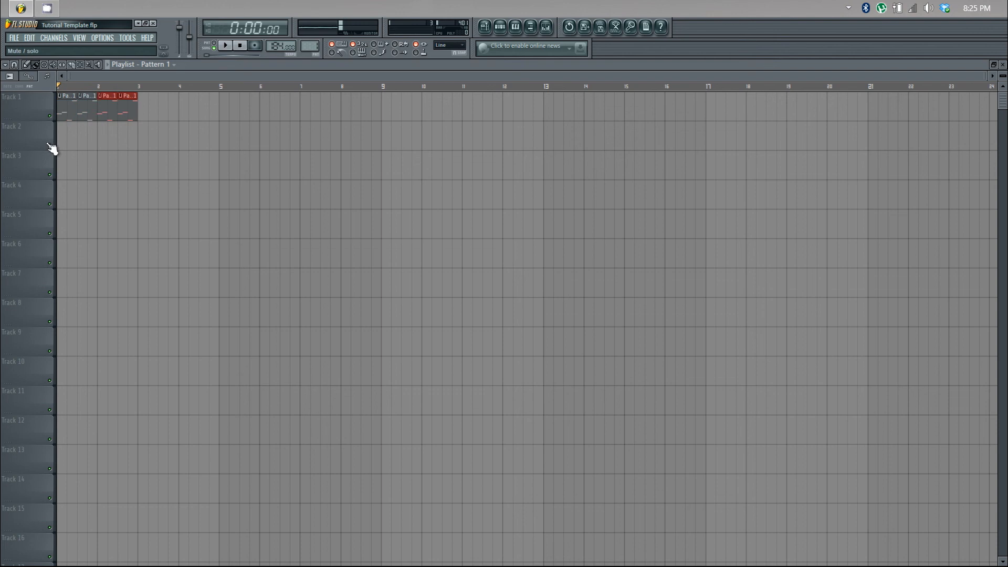
{"action": "key", "text": "ctrl+b"}
{"action": "key", "text": "ctrl+b"}
{"action": "key", "text": "ctrl+b"}
{"action": "key", "text": "ctrl+b"}
{"action": "key", "text": "ctrl+b"}
{"action": "key", "text": "ctrl+b"}
{"action": "key", "text": "ctrl+b"}
{"action": "key", "text": "ctrl+b"}
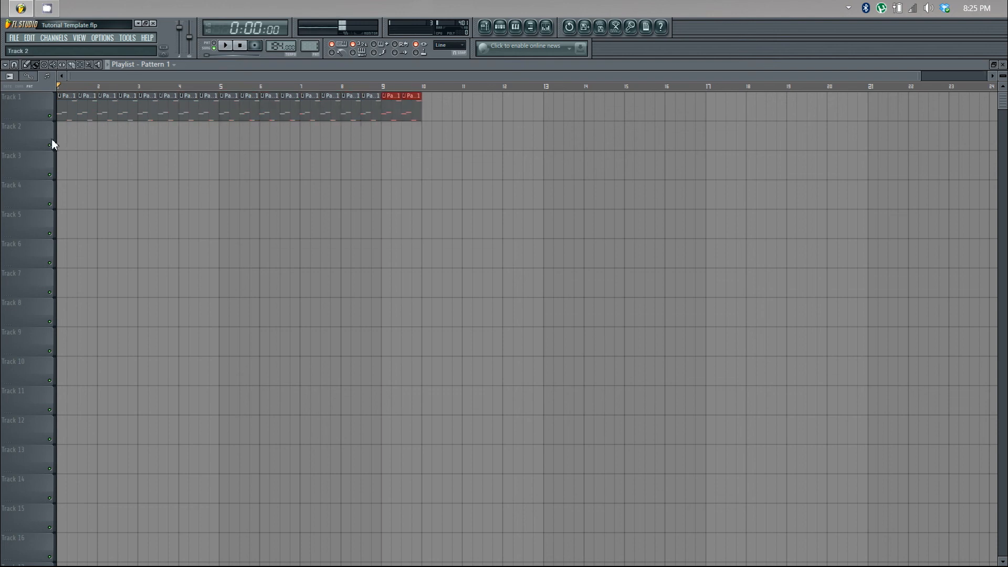
{"action": "key", "text": "ctrl+b"}
{"action": "key", "text": "ctrl+b"}
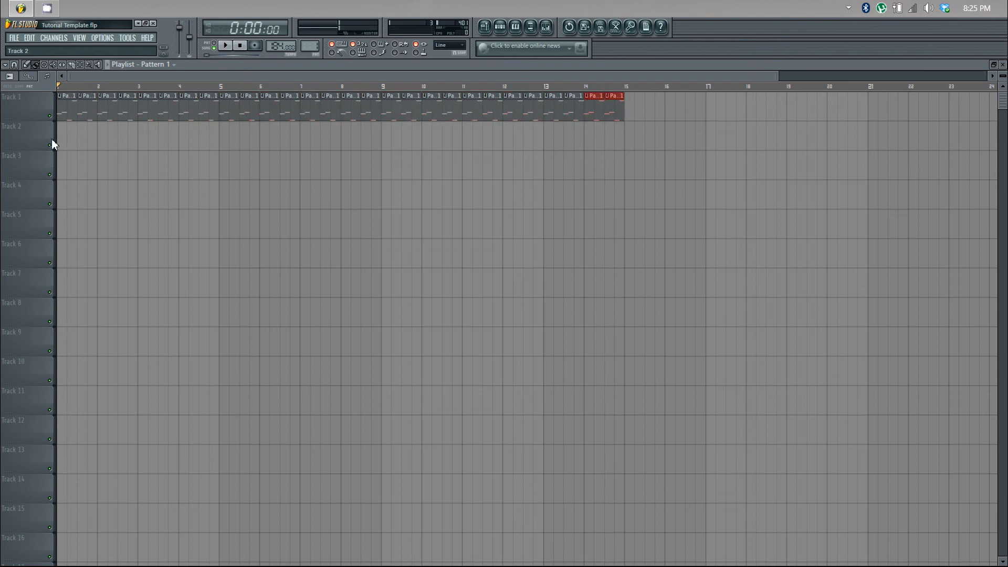
{"action": "key", "text": "ctrl+b"}
{"action": "key", "text": "ctrl+b"}
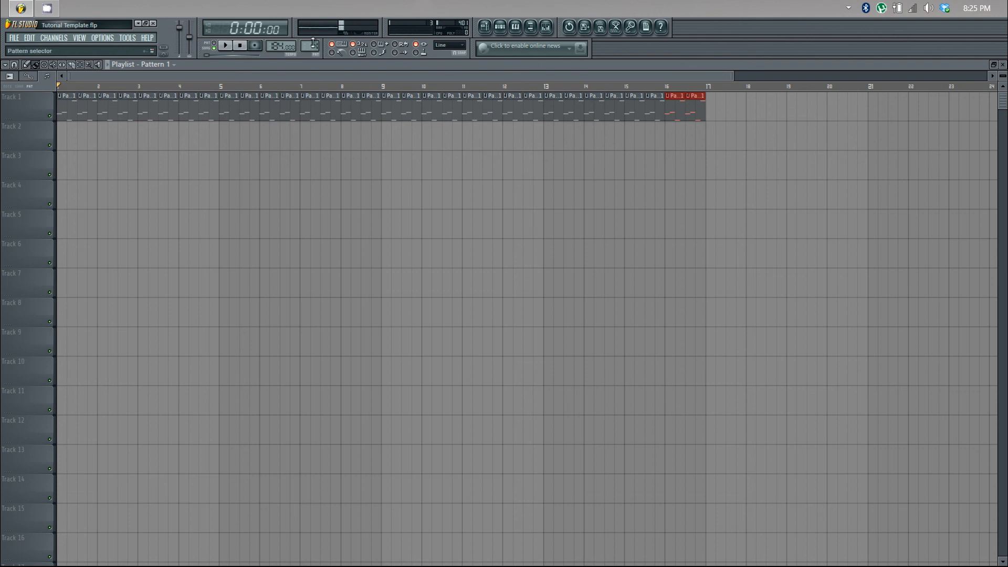
Pick Pattern 6 and place two back-to-back clips of it on Track 2, filling bars 1 to 17
{"action": "left_click", "coordinate": [499, 281]}
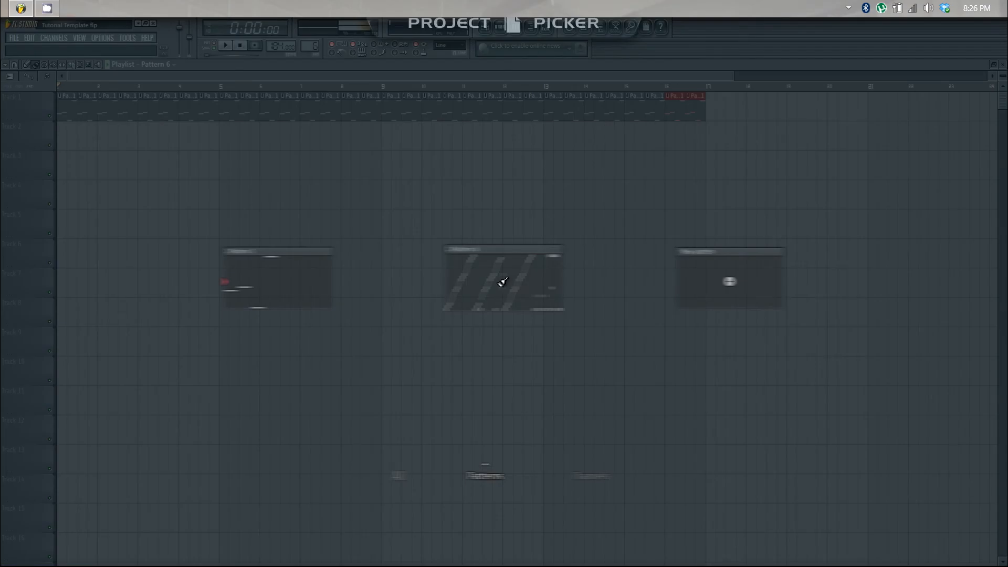
{"action": "mouse_move", "coordinate": [64, 131]}
{"action": "left_mouse_down"}
{"action": "mouse_move", "coordinate": [209, 161]}
{"action": "mouse_move", "coordinate": [418, 154]}
{"action": "left_mouse_up"}
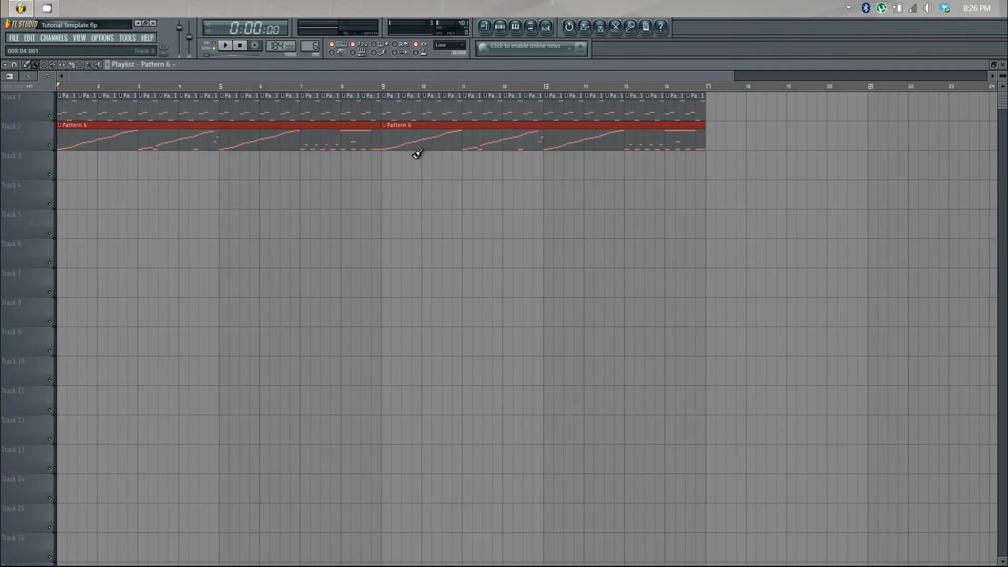
{"action": "left_click", "coordinate": [1003, 65]}
Show all channels in the step sequencer and place the Fruity Free Filter Freq automation clip at the start of Track 3
{"action": "left_click", "coordinate": [491, 32]}
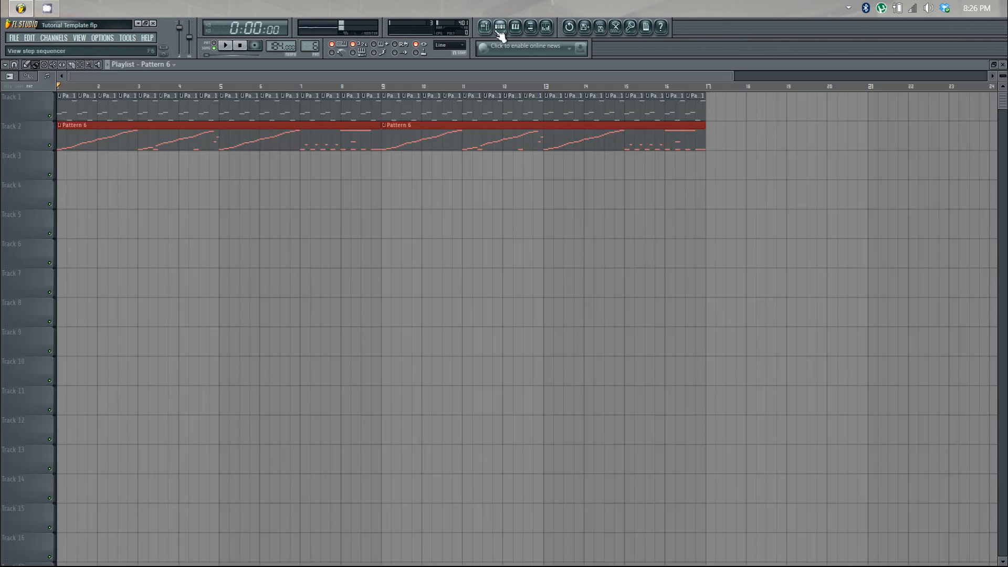
{"action": "left_click", "coordinate": [676, 208]}
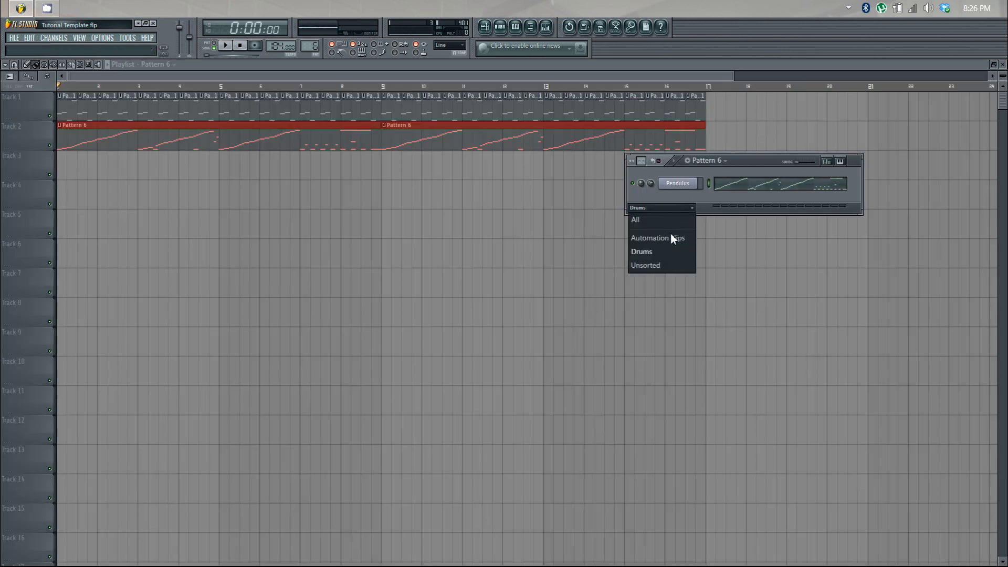
{"action": "left_click", "coordinate": [660, 265]}
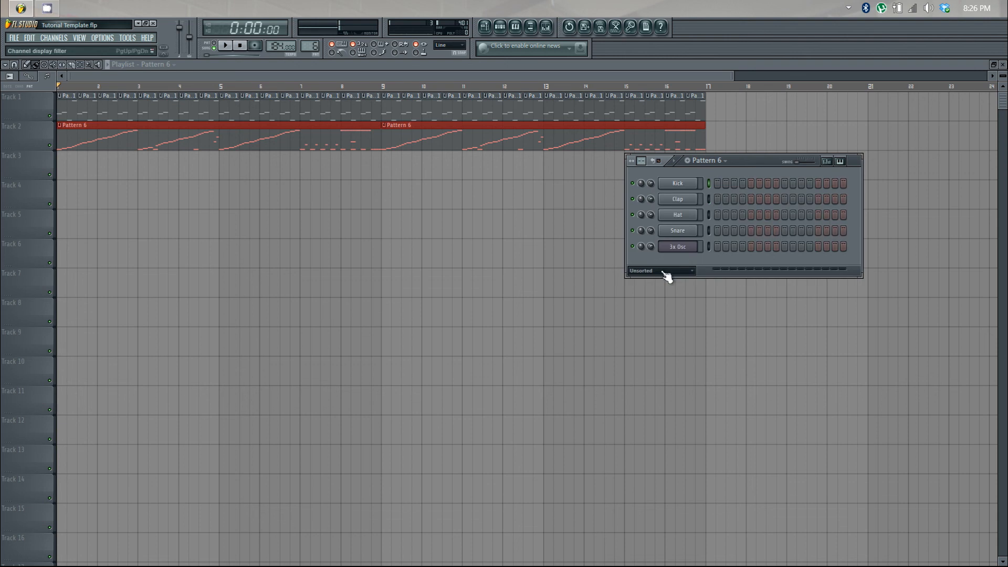
{"action": "left_click", "coordinate": [636, 283]}
{"action": "left_click", "coordinate": [688, 279]}
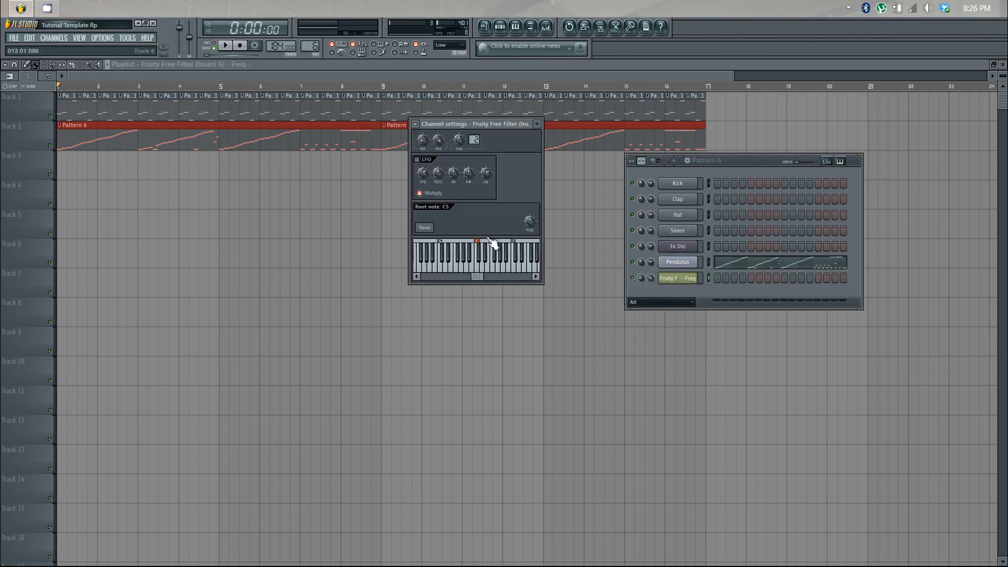
{"action": "left_click", "coordinate": [151, 166]}
{"action": "left_click_drag", "start_coordinate": [291, 154], "coordinate": [199, 153]}
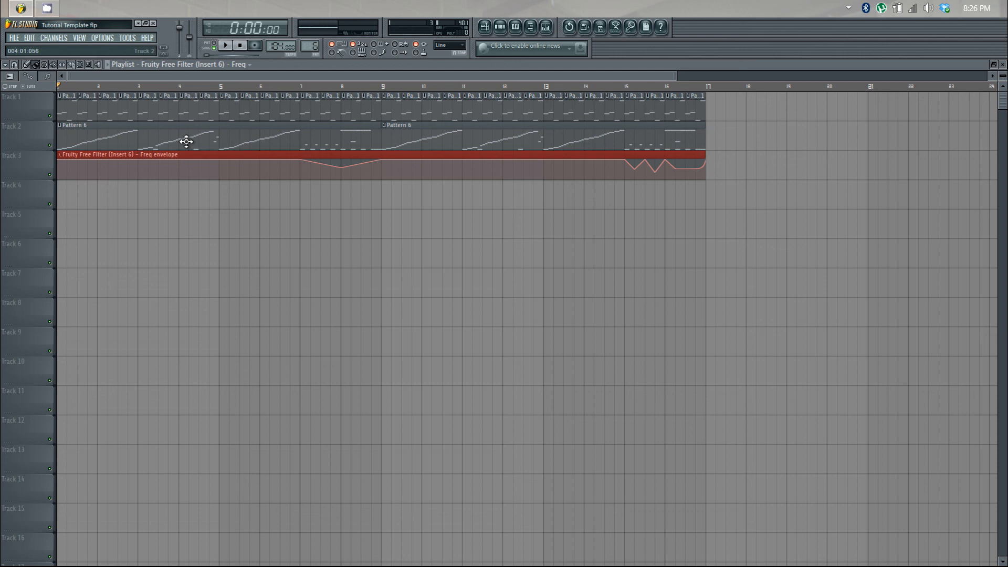
Play the arrangement and lower the volume of the 3x Osc mixer track to balance it with the drums
{"action": "key", "text": "space"}
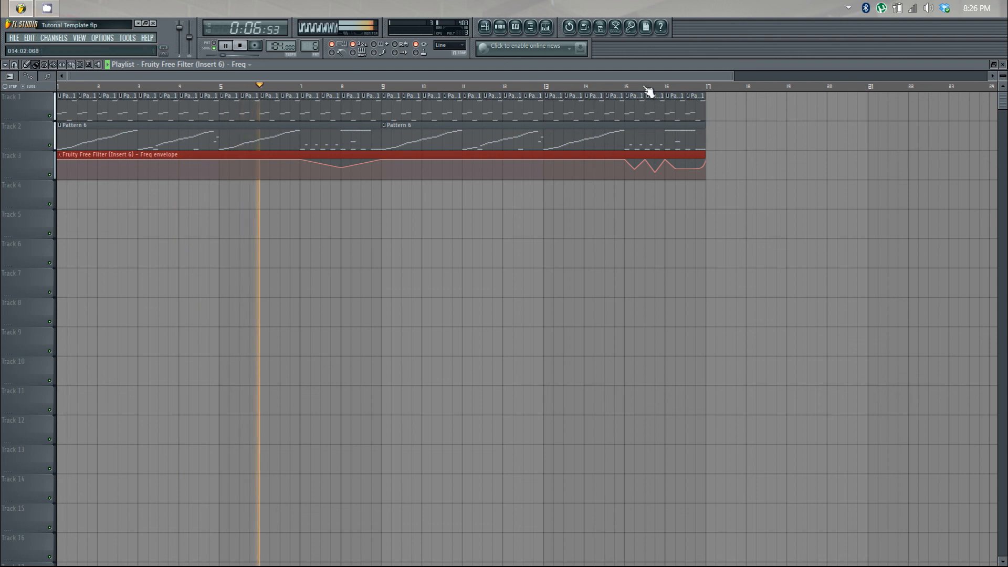
{"action": "left_click", "coordinate": [545, 27]}
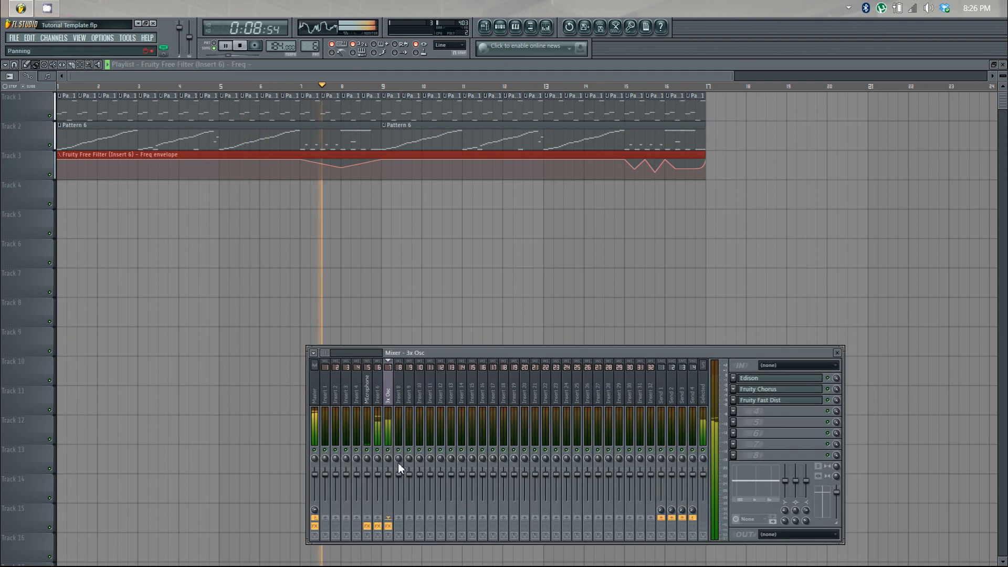
{"action": "left_click_drag", "start_coordinate": [395, 478], "coordinate": [387, 523]}
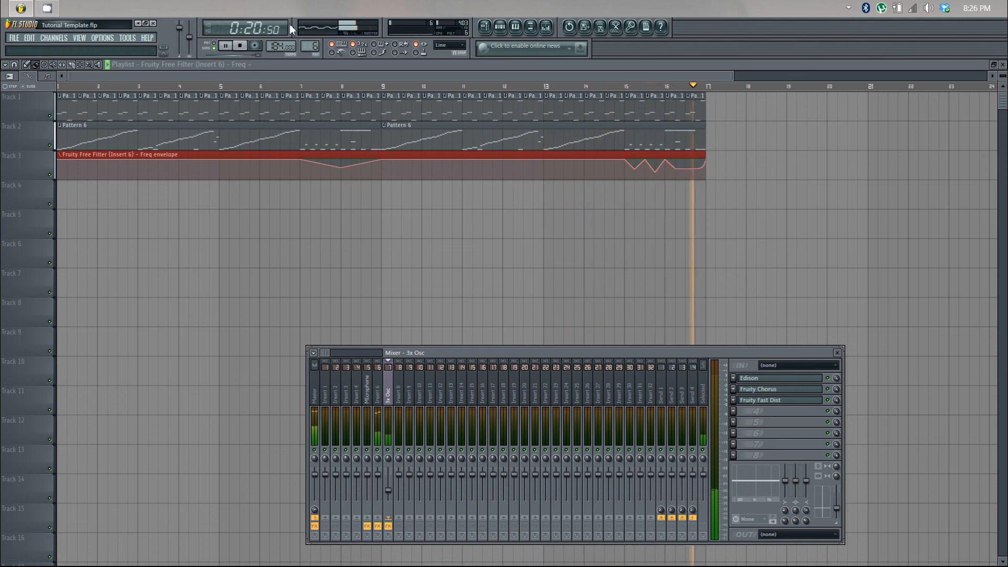
Transpose all the notes of Pattern 1 down one octave, so the first note is E2
{"action": "double_click", "coordinate": [72, 106]}
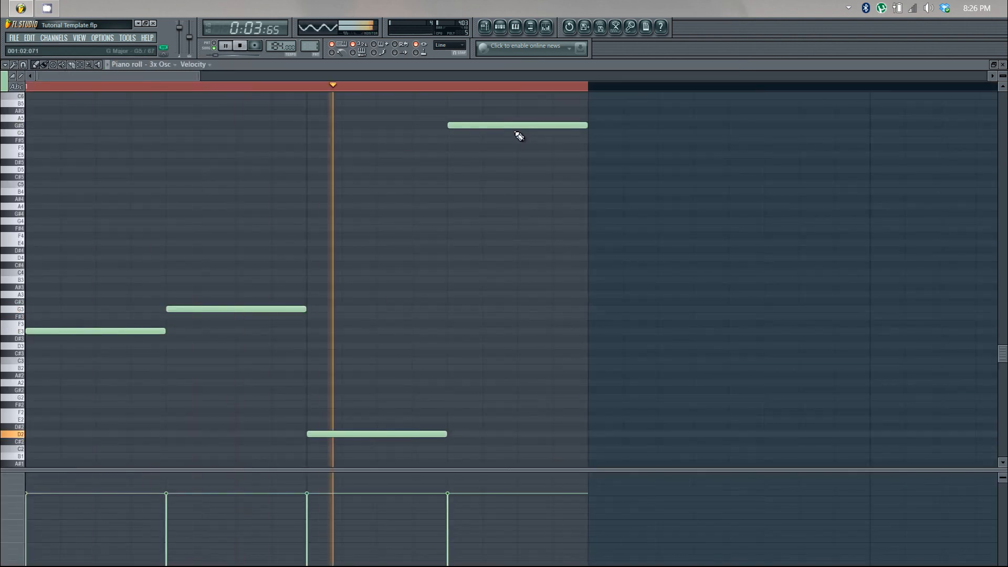
{"action": "key", "text": "ctrl+a"}
{"action": "scroll", "coordinate": [100, 211], "scroll_direction": "down", "scroll_amount": 3}
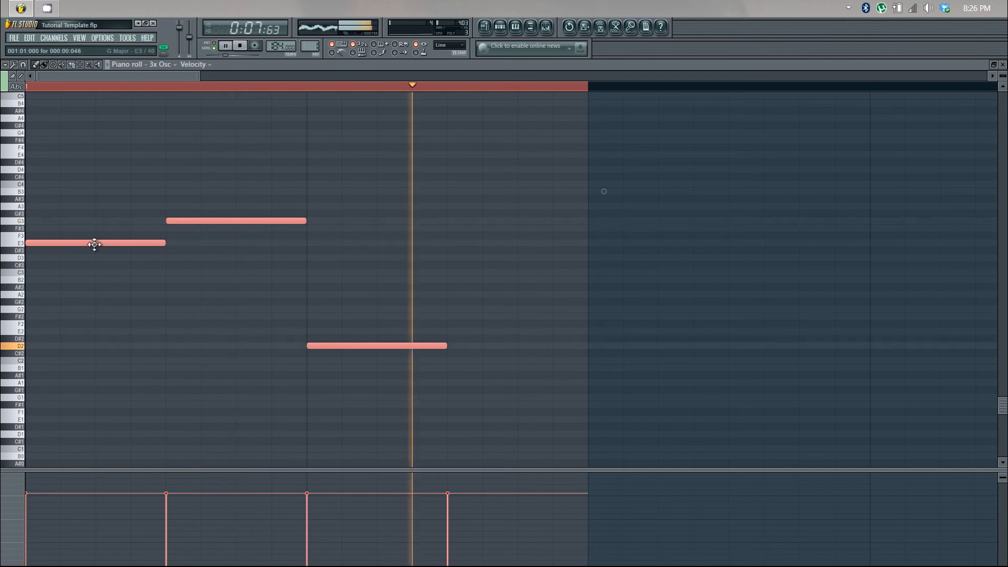
{"action": "left_click_drag", "start_coordinate": [93, 243], "coordinate": [19, 340]}
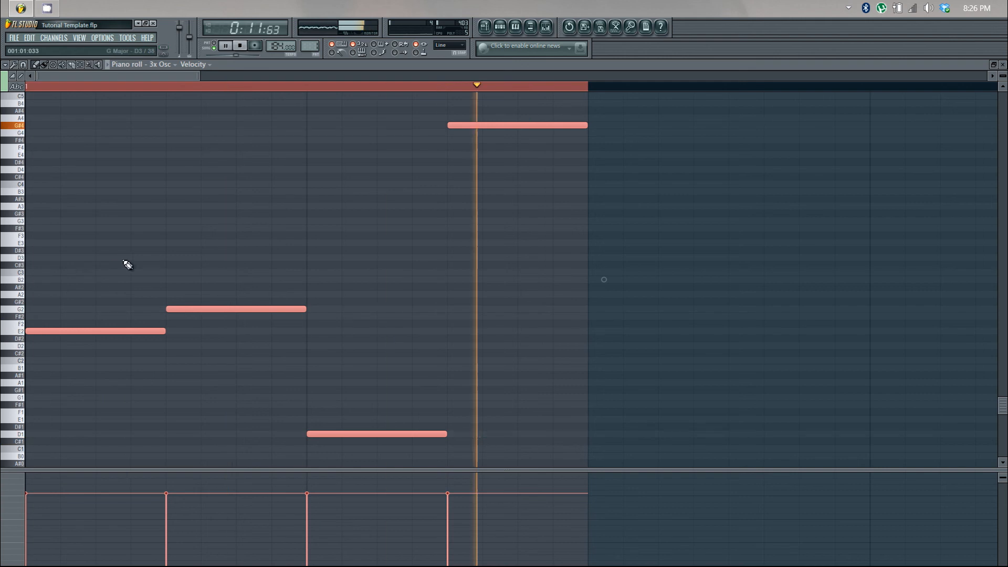